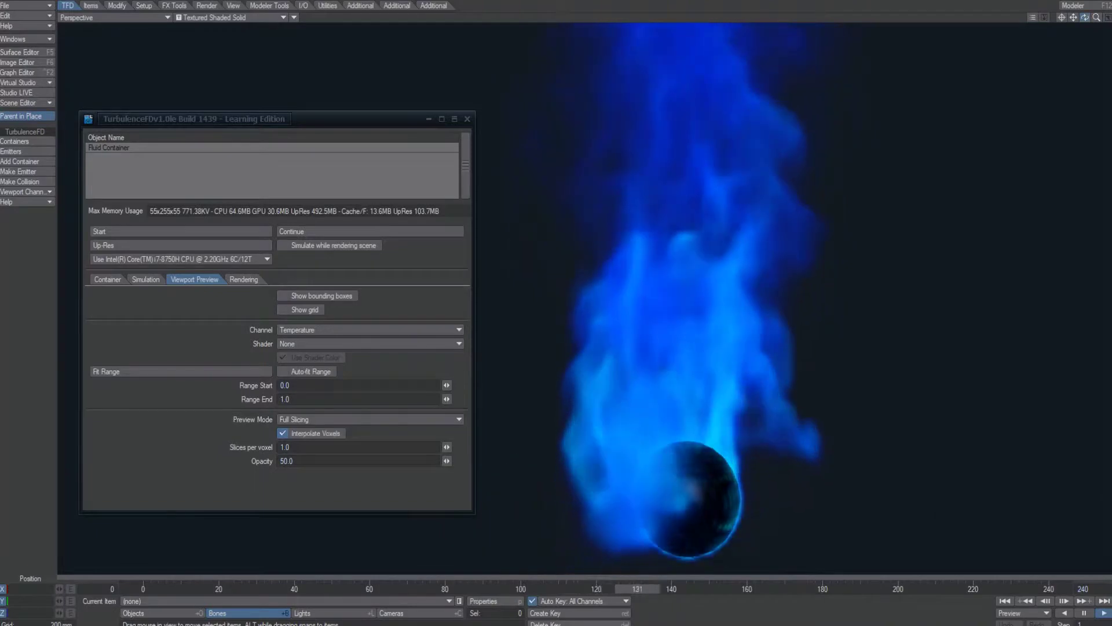
Set the fluid container's viewport preview shader to Smoke Shader and switch it to Fire Shader
{"action": "left_click", "coordinate": [355, 344]}
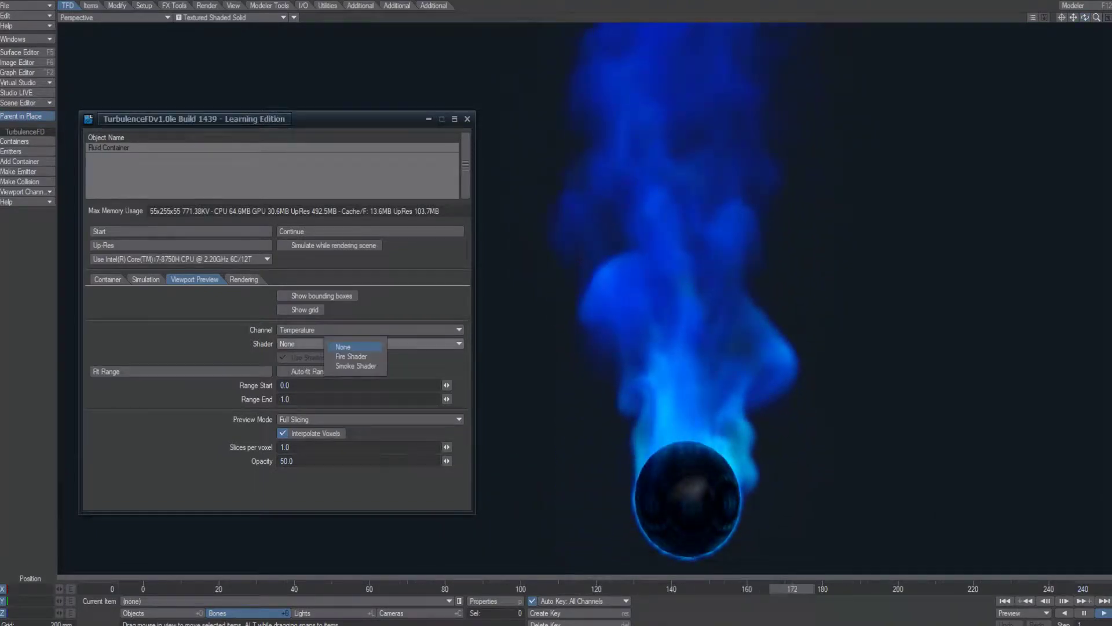
{"action": "left_click", "coordinate": [356, 365]}
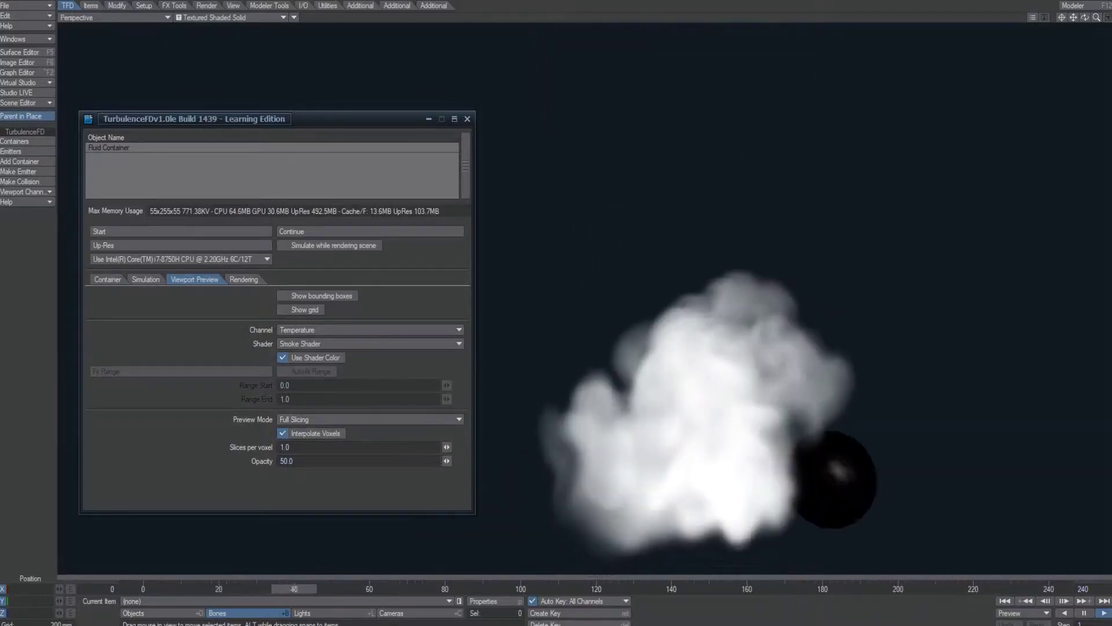
{"action": "left_click", "coordinate": [449, 342]}
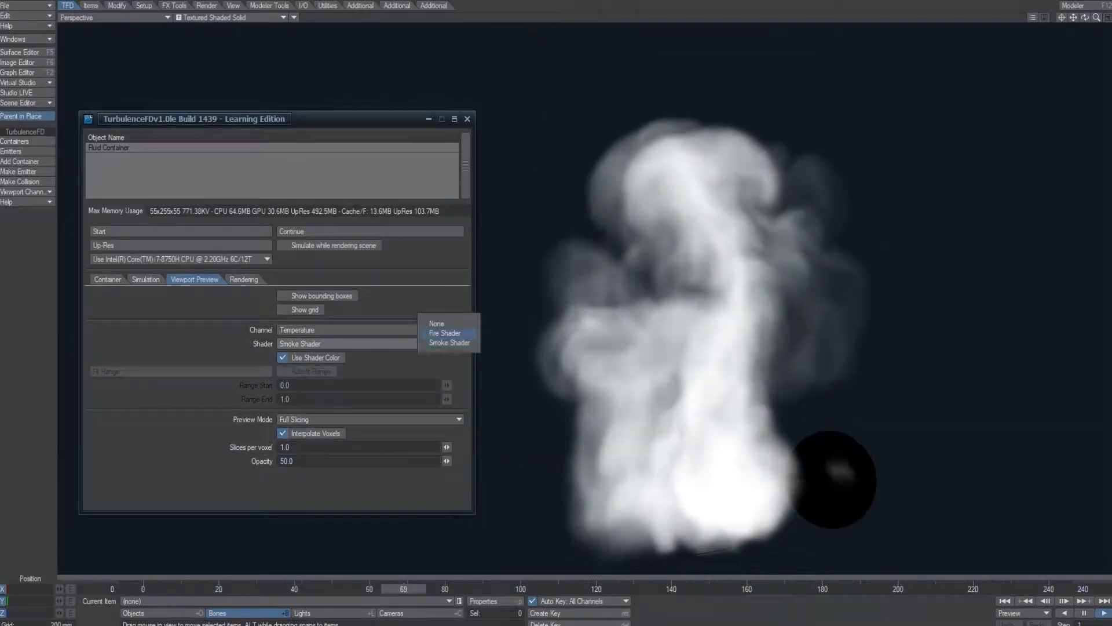
{"action": "left_click", "coordinate": [445, 333]}
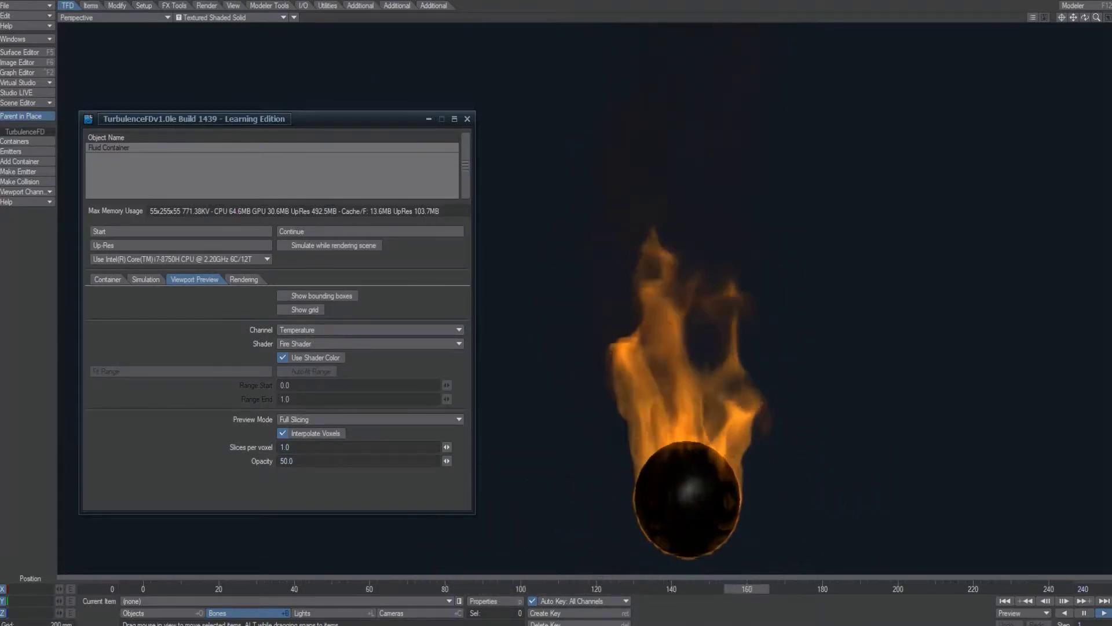
Disable voxel interpolation for the viewport preview and re-enable it to compare the fire's smoothness
{"action": "left_click", "coordinate": [311, 433]}
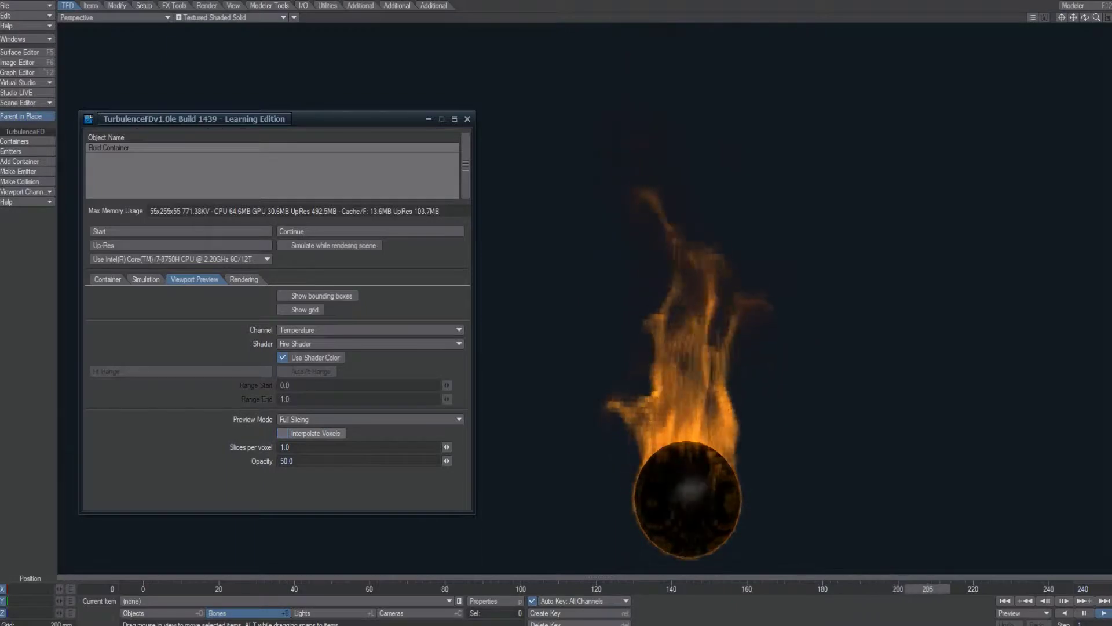
{"action": "left_click", "coordinate": [283, 432]}
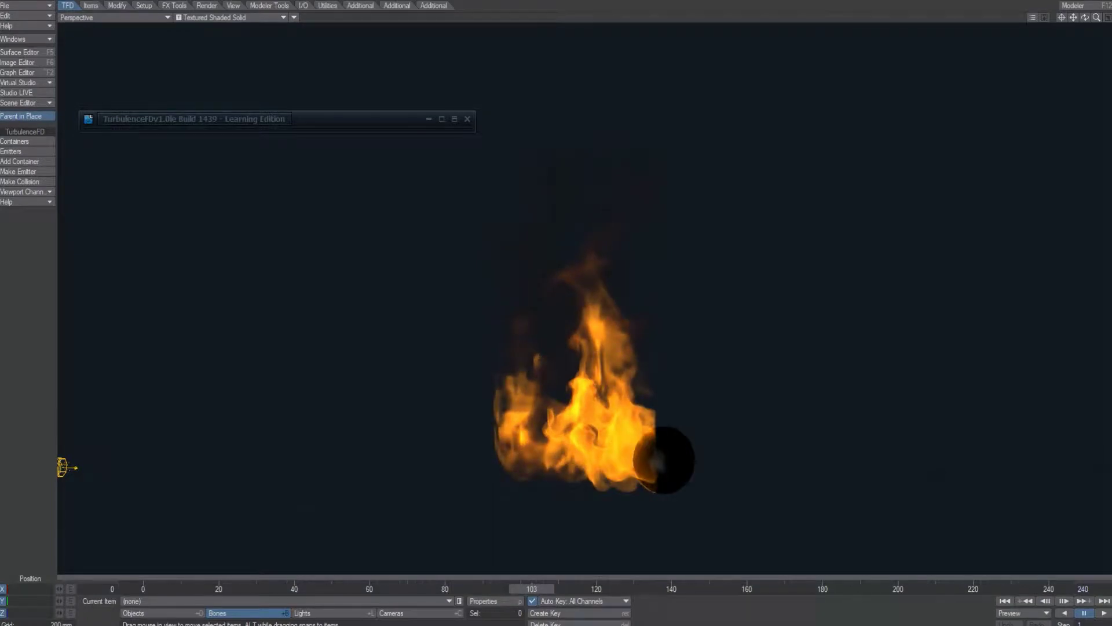
Frame the fire closer in the perspective view and switch the viewport's display mode to VPR
{"action": "left_click_drag", "start_coordinate": [1096, 18], "coordinate": [1109, 17]}
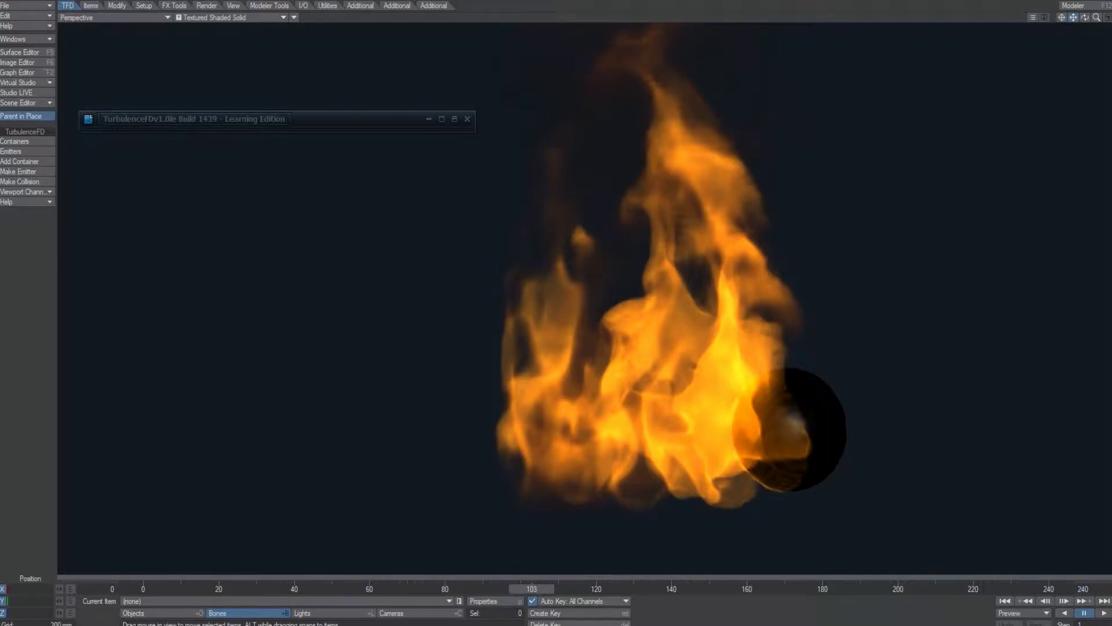
{"action": "key", "text": "Escape"}
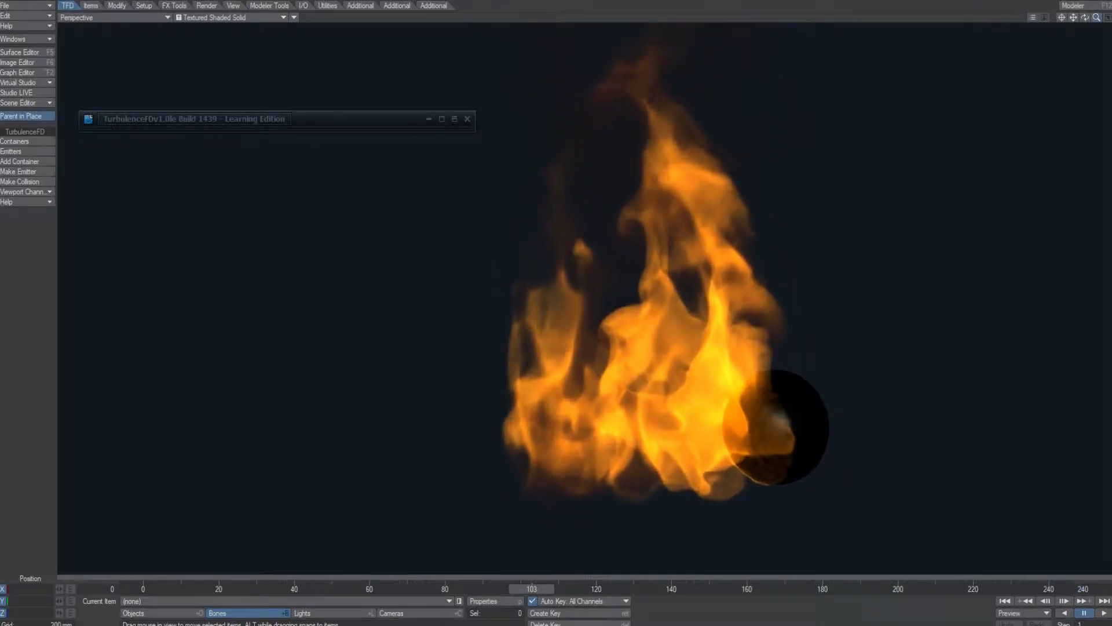
{"action": "left_click", "coordinate": [232, 17]}
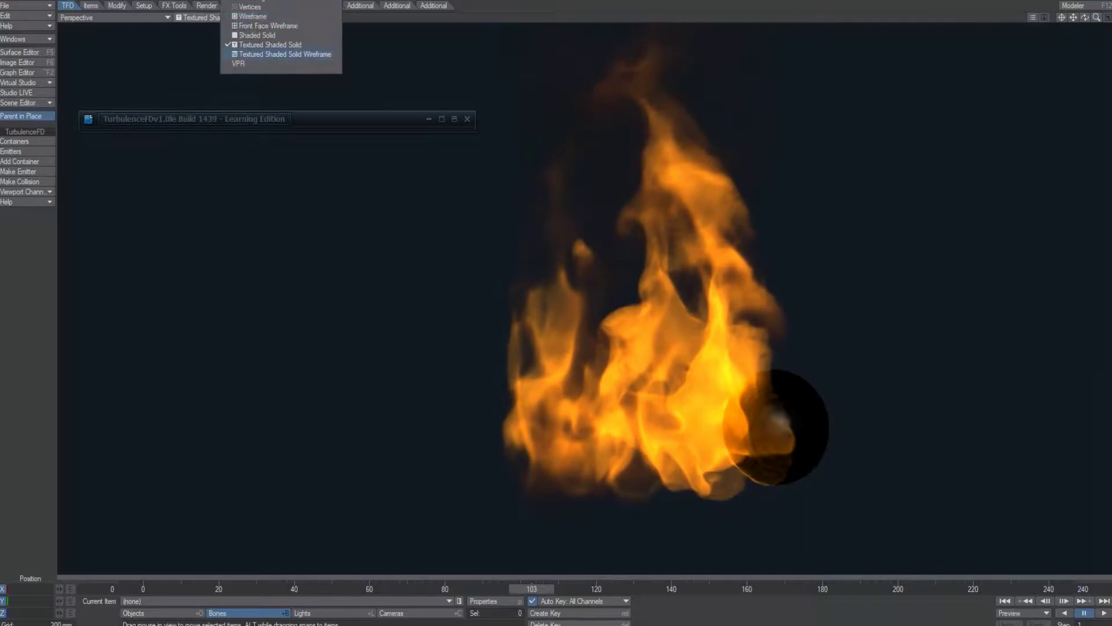
{"action": "left_click", "coordinate": [273, 64]}
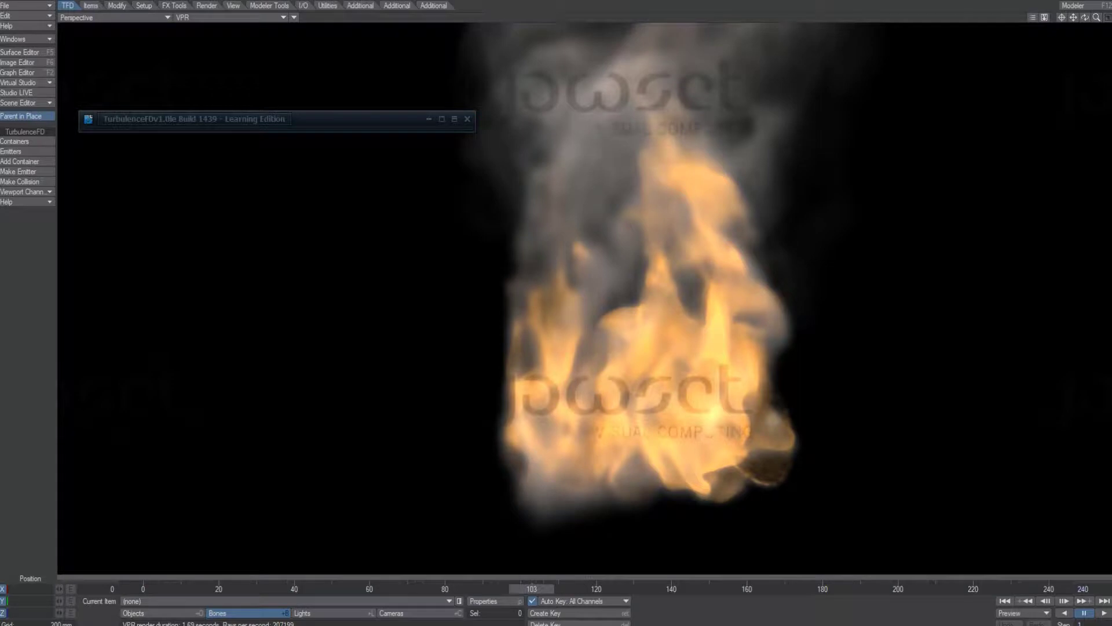
Expand the TurbulenceFD window beside the render and examine the viewport preview settings and the fire shader's mapping settings
{"action": "left_click", "coordinate": [454, 119]}
{"action": "left_click_drag", "start_coordinate": [359, 119], "coordinate": [345, 85]}
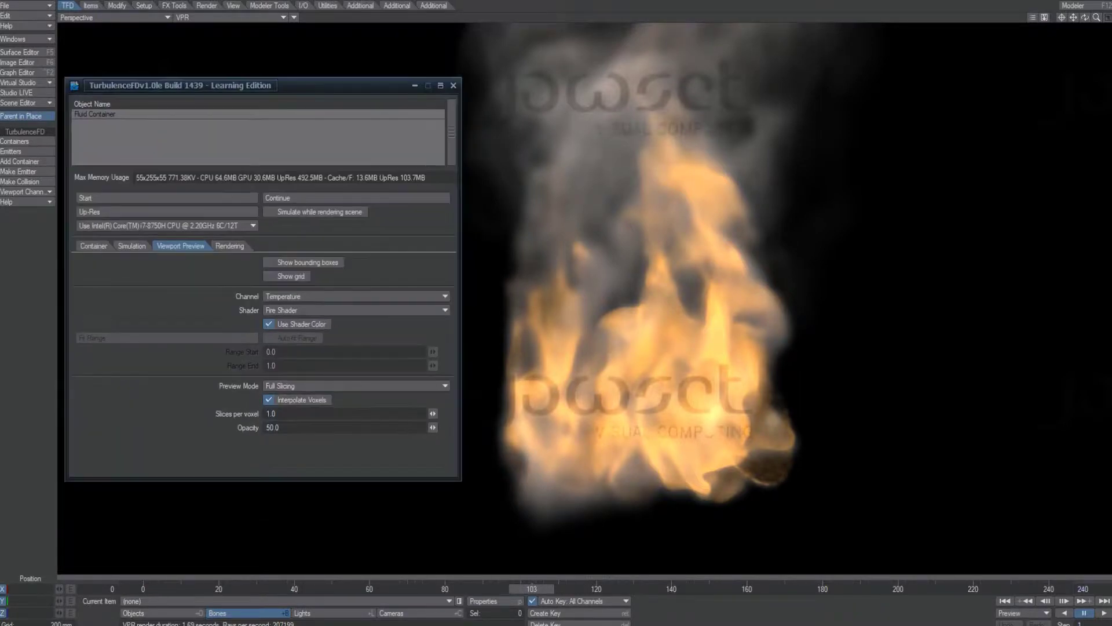
{"action": "left_click", "coordinate": [229, 246]}
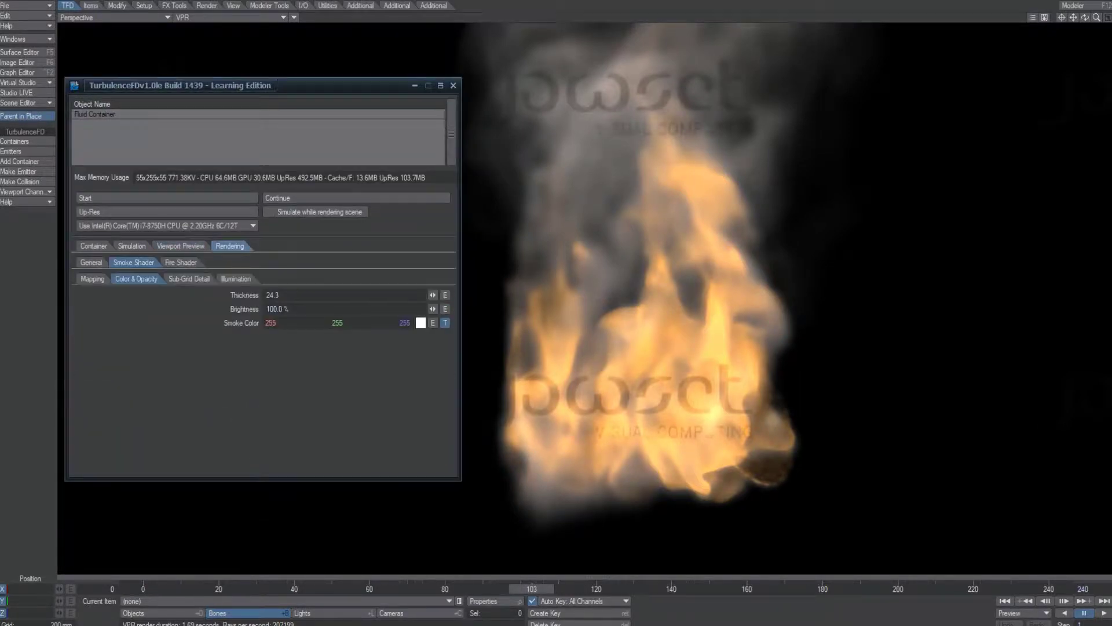
{"action": "left_click", "coordinate": [180, 245]}
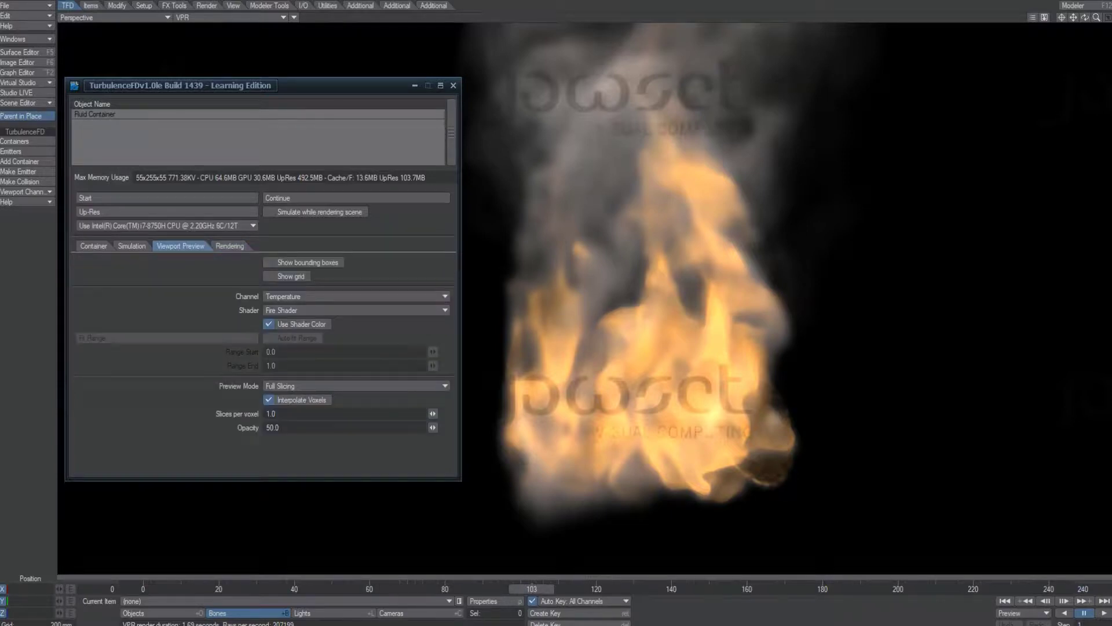
{"action": "left_click", "coordinate": [229, 246]}
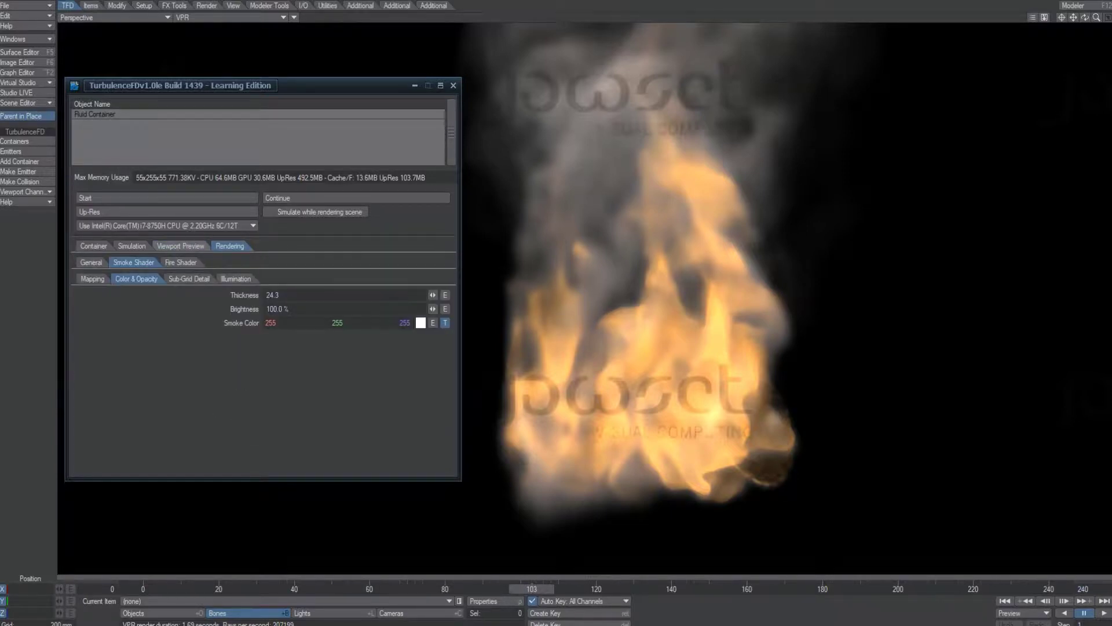
{"action": "left_click", "coordinate": [180, 262]}
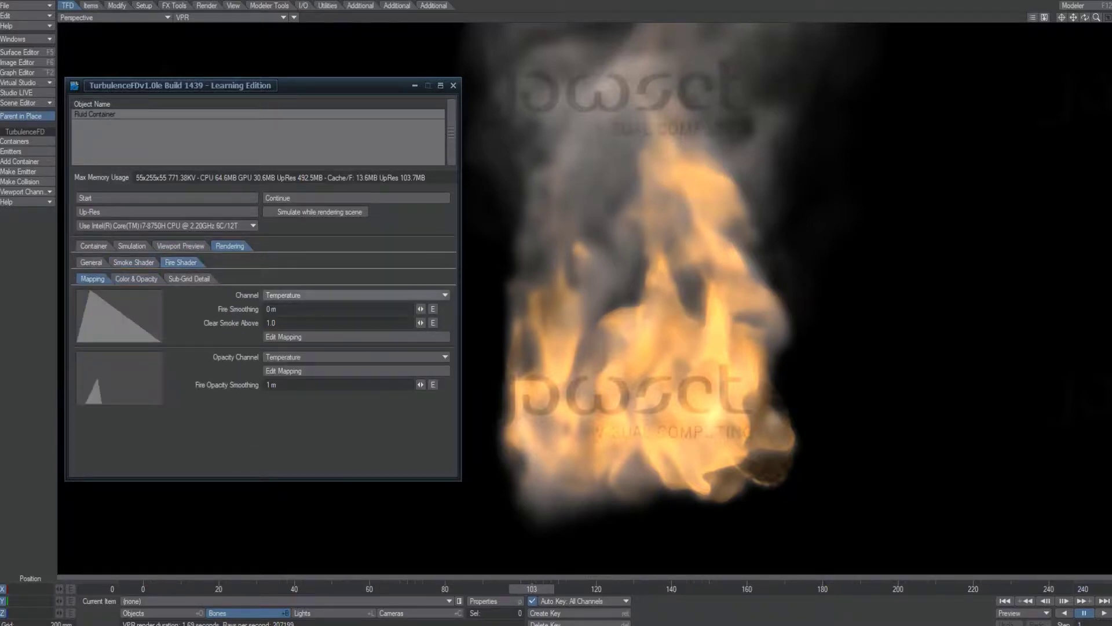
{"action": "left_click", "coordinate": [272, 295]}
{"action": "left_click", "coordinate": [272, 296]}
Set the smoke shader's mapping channel to None
{"action": "left_click", "coordinate": [133, 261]}
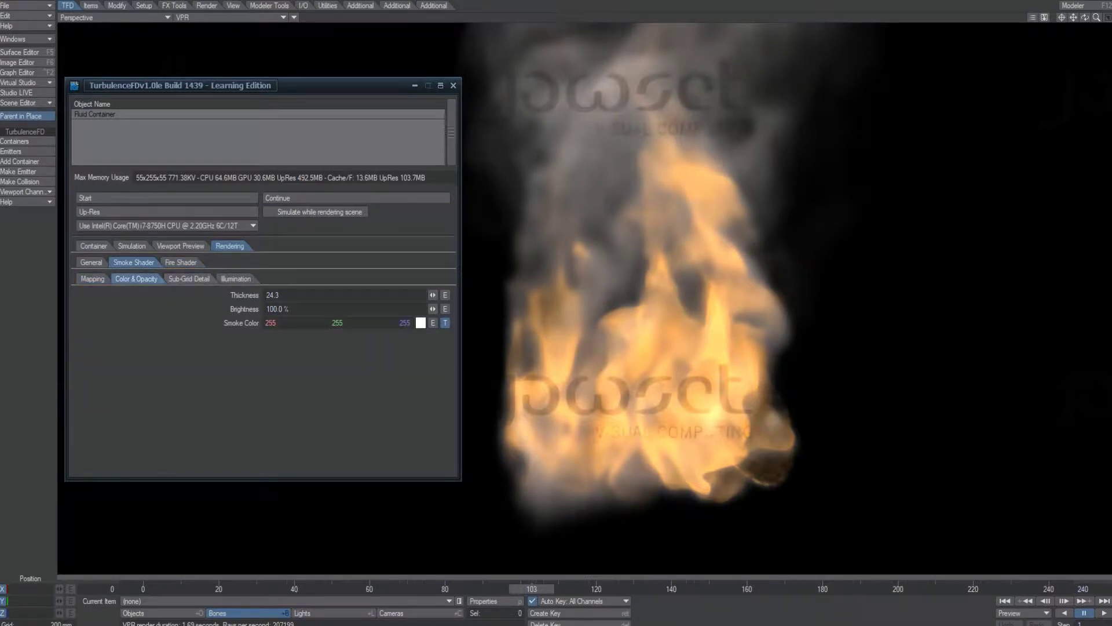
{"action": "left_click", "coordinate": [93, 279]}
{"action": "left_click", "coordinate": [280, 295]}
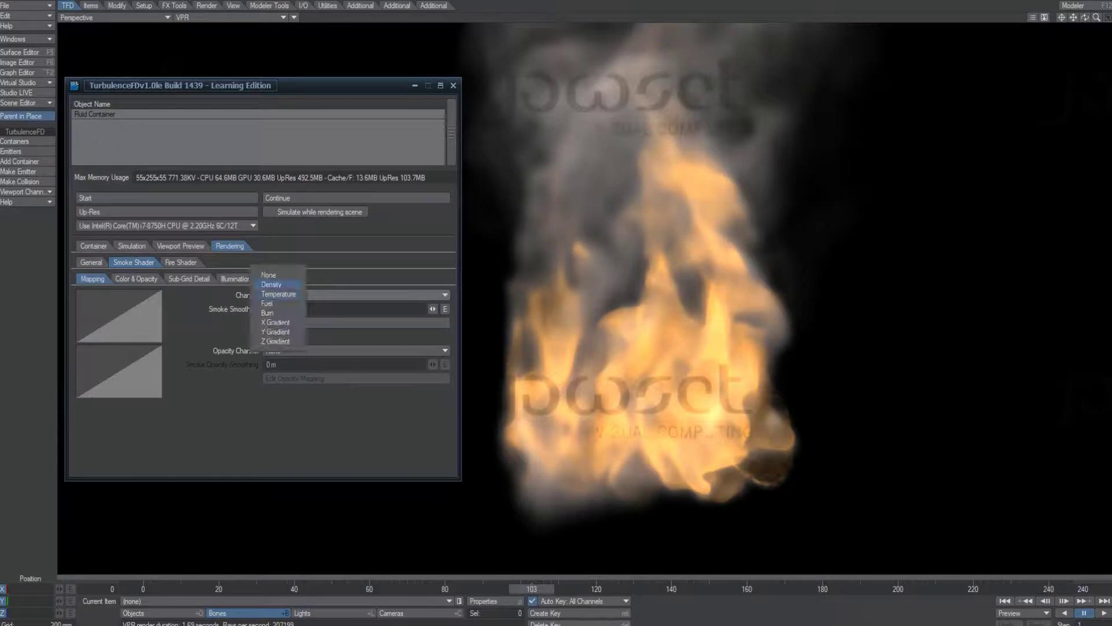
{"action": "left_click", "coordinate": [280, 274]}
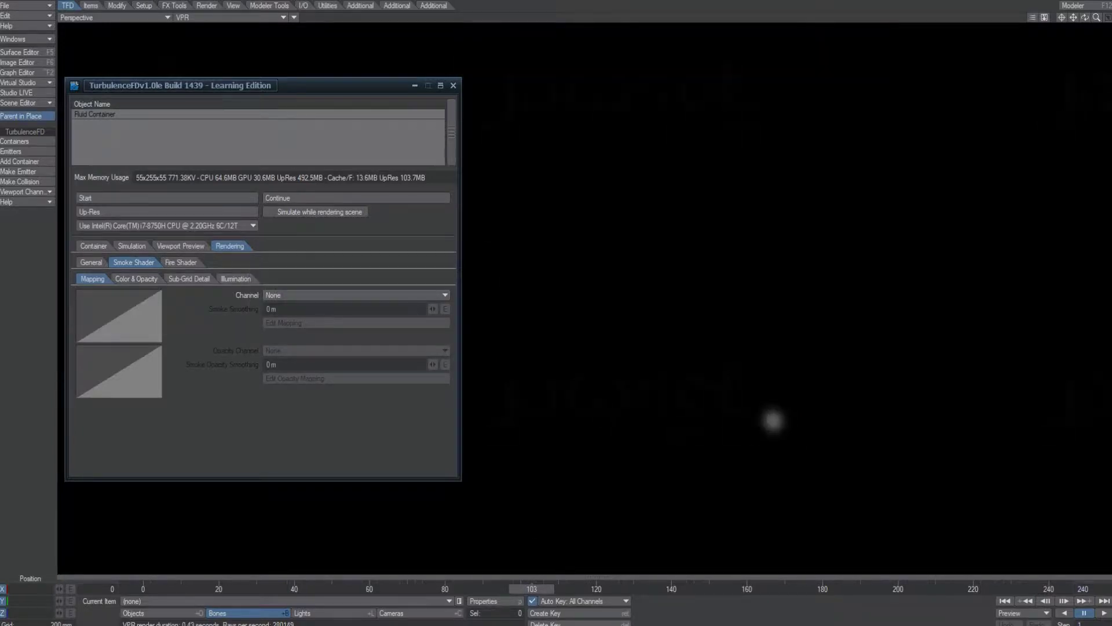
Switch the viewport to Textured Shaded Solid and back to VPR to compare how the fire is displayed
{"action": "left_click", "coordinate": [231, 18]}
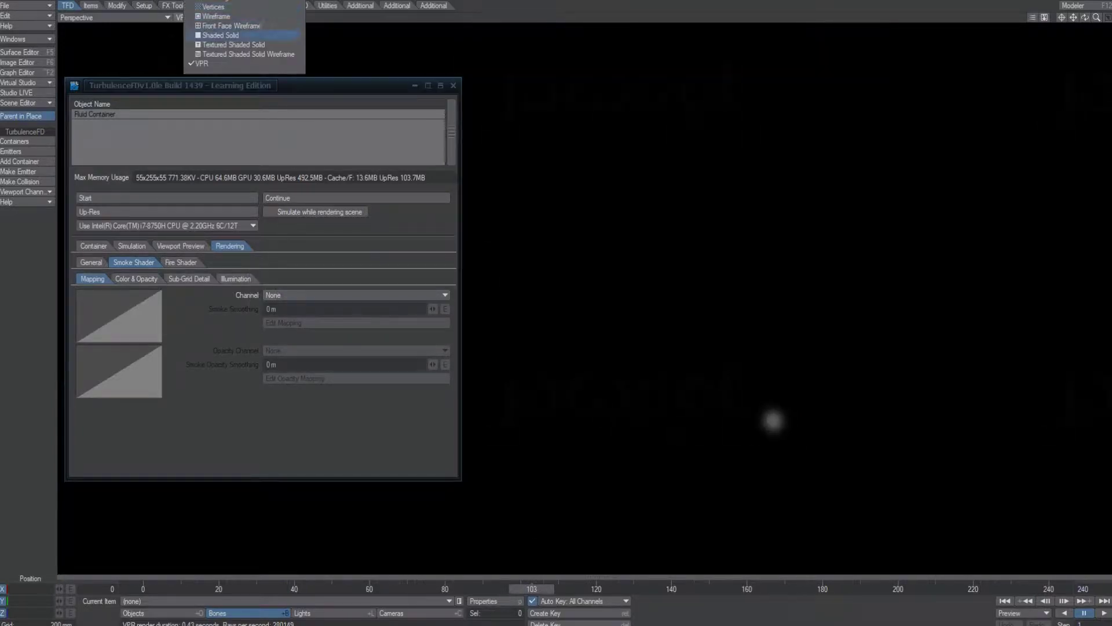
{"action": "left_click", "coordinate": [232, 45]}
{"action": "left_click", "coordinate": [231, 17]}
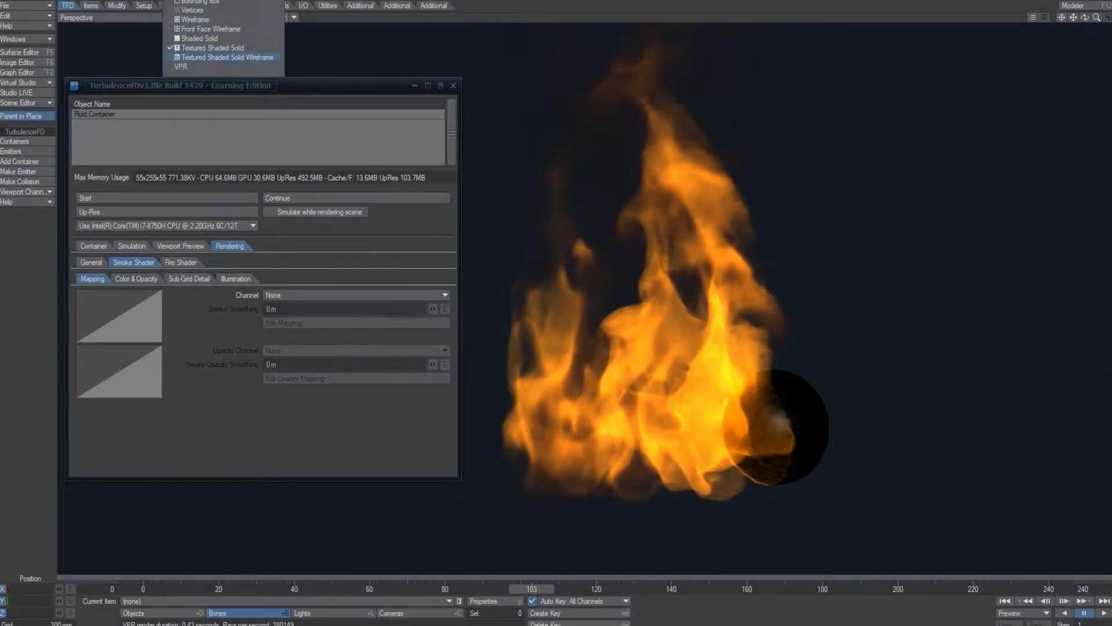
{"action": "left_click", "coordinate": [220, 66]}
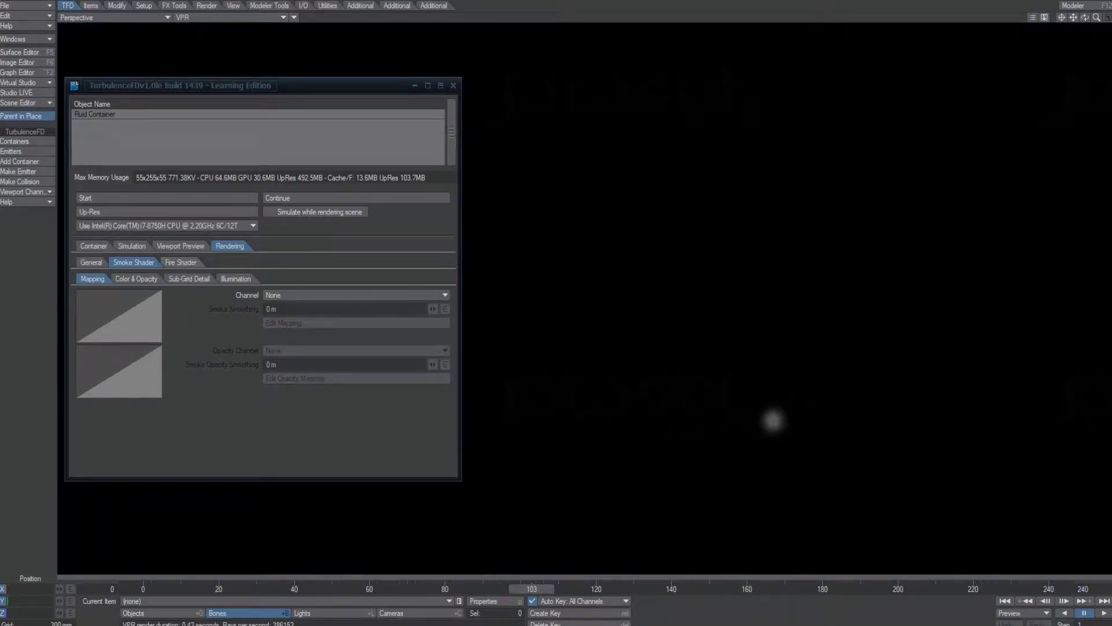
Set the fire shader's mapping channel to None and back to Temperature, and check the fire's color and opacity settings
{"action": "left_click", "coordinate": [181, 263]}
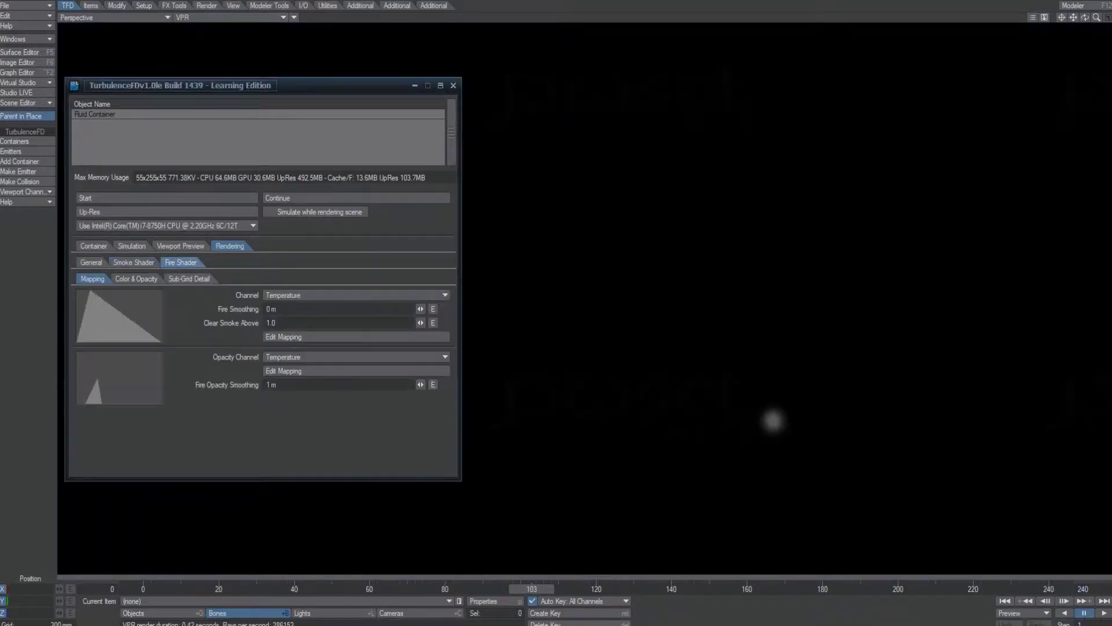
{"action": "left_click", "coordinate": [268, 294]}
{"action": "left_click", "coordinate": [281, 274]}
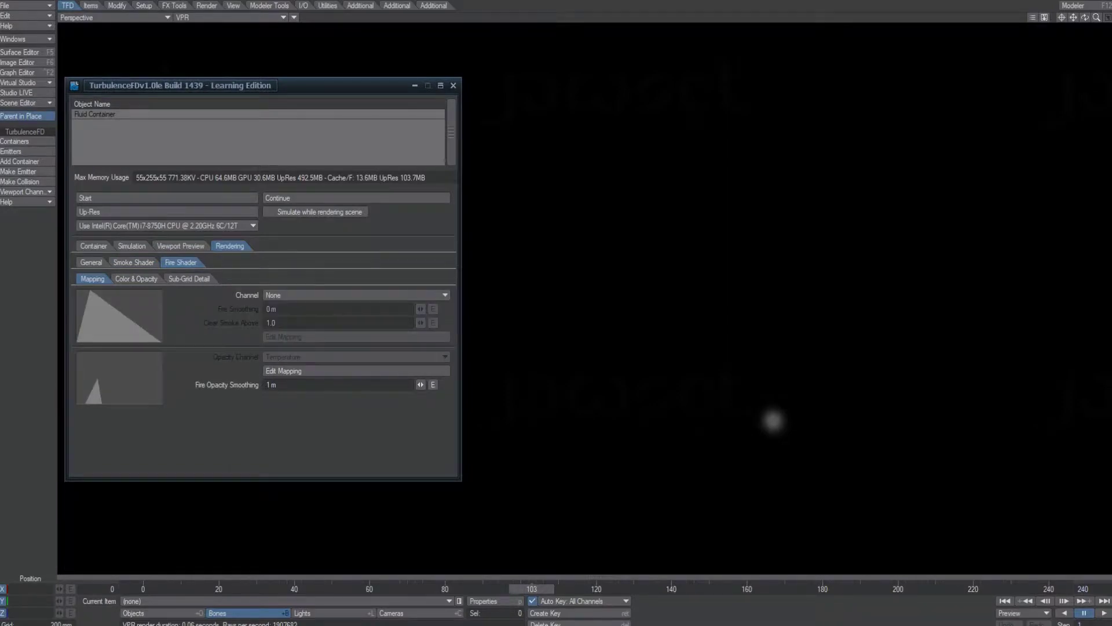
{"action": "left_click", "coordinate": [285, 293]}
{"action": "left_click", "coordinate": [285, 308]}
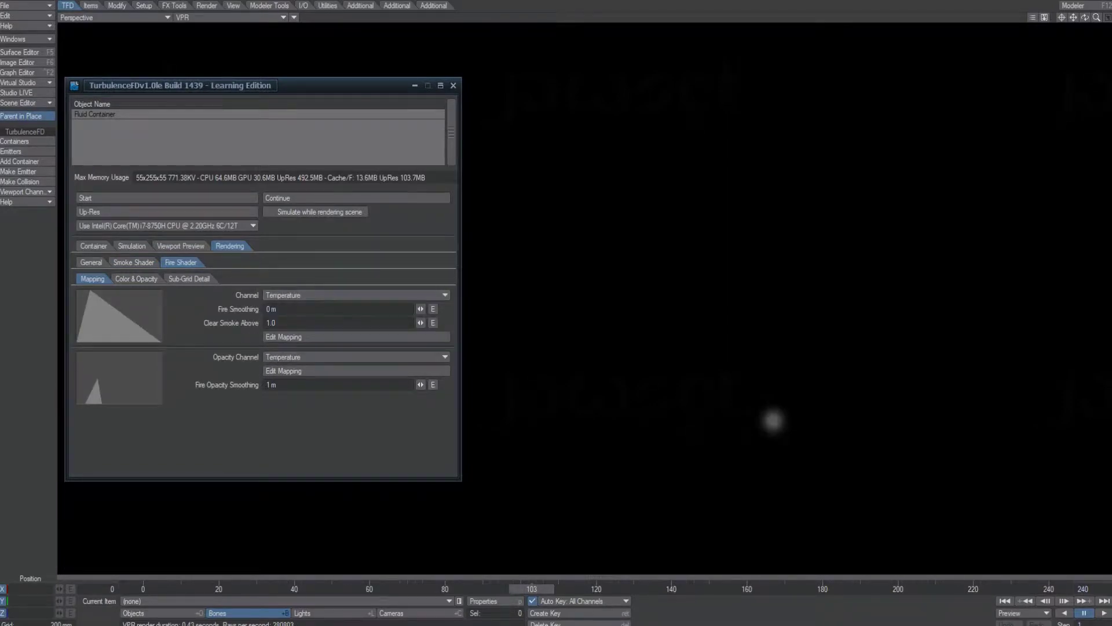
{"action": "left_click", "coordinate": [136, 278]}
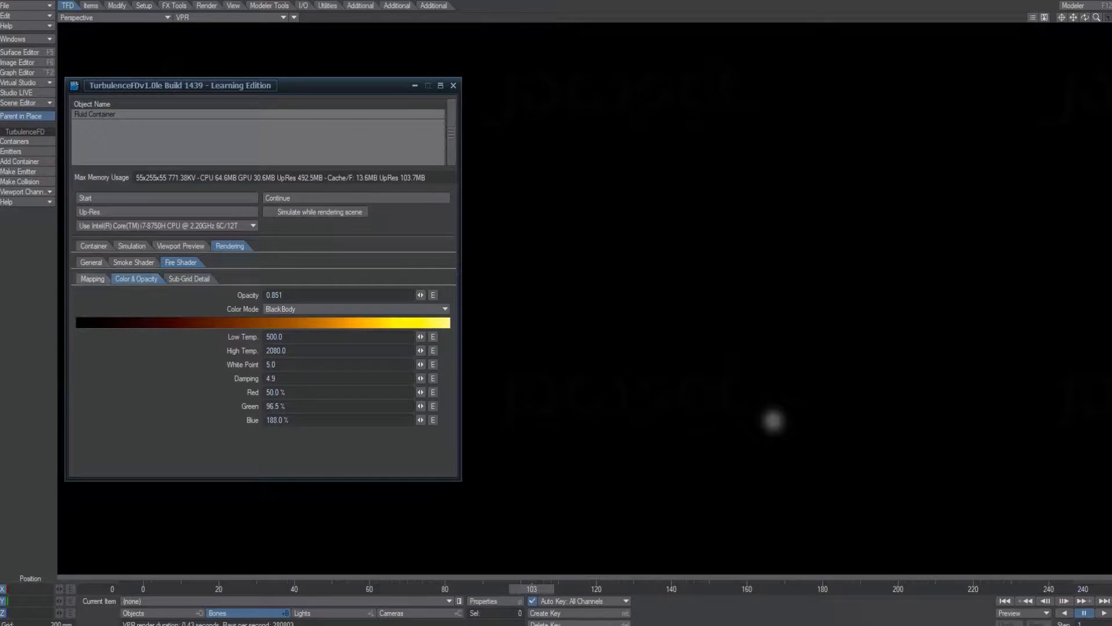
Set the smoke shader's mapping channel to Density and change it to Temperature
{"action": "left_click", "coordinate": [133, 262]}
{"action": "left_click", "coordinate": [293, 296]}
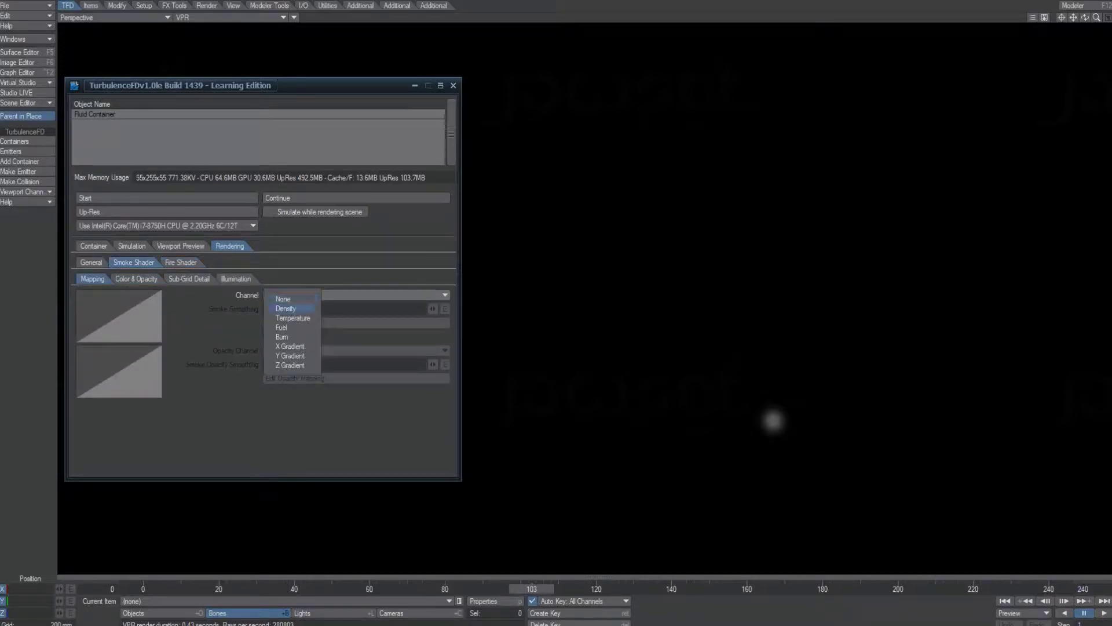
{"action": "left_click", "coordinate": [287, 308]}
{"action": "left_click", "coordinate": [288, 295]}
{"action": "left_click", "coordinate": [287, 295]}
{"action": "left_click", "coordinate": [285, 295]}
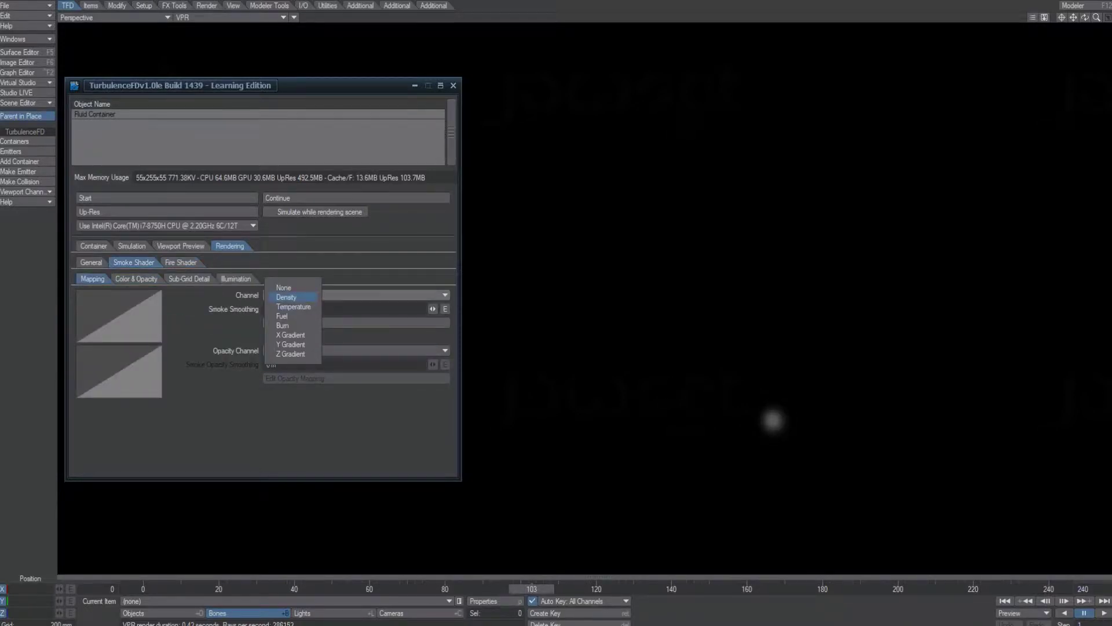
{"action": "left_click", "coordinate": [285, 309]}
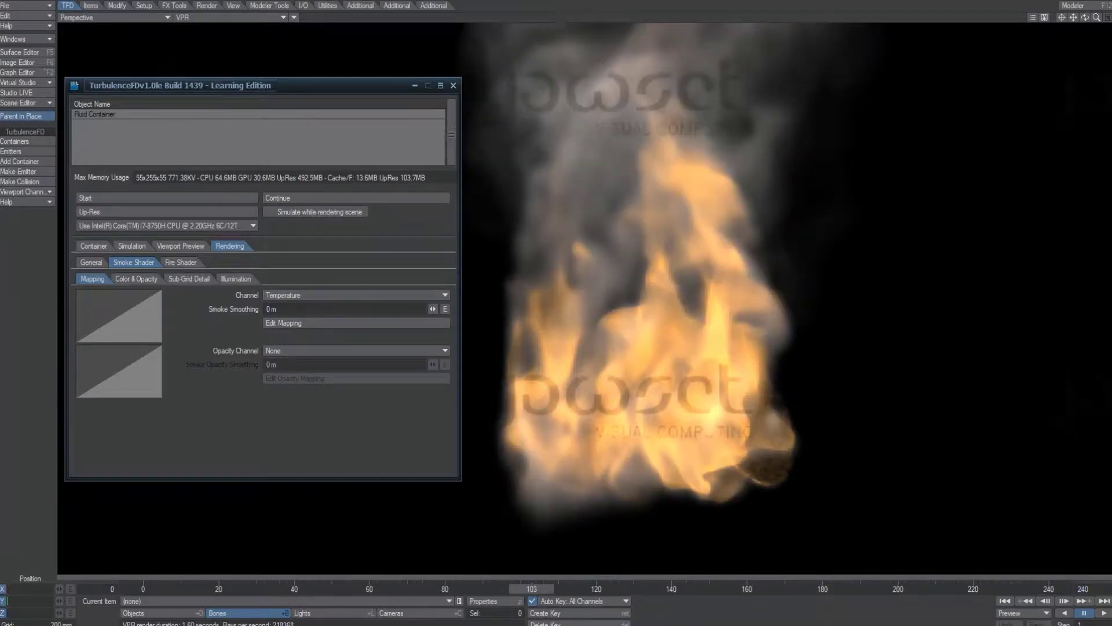
Go to frame 156 and set the viewport preview shader to Smoke Shader
{"action": "left_click", "coordinate": [659, 589]}
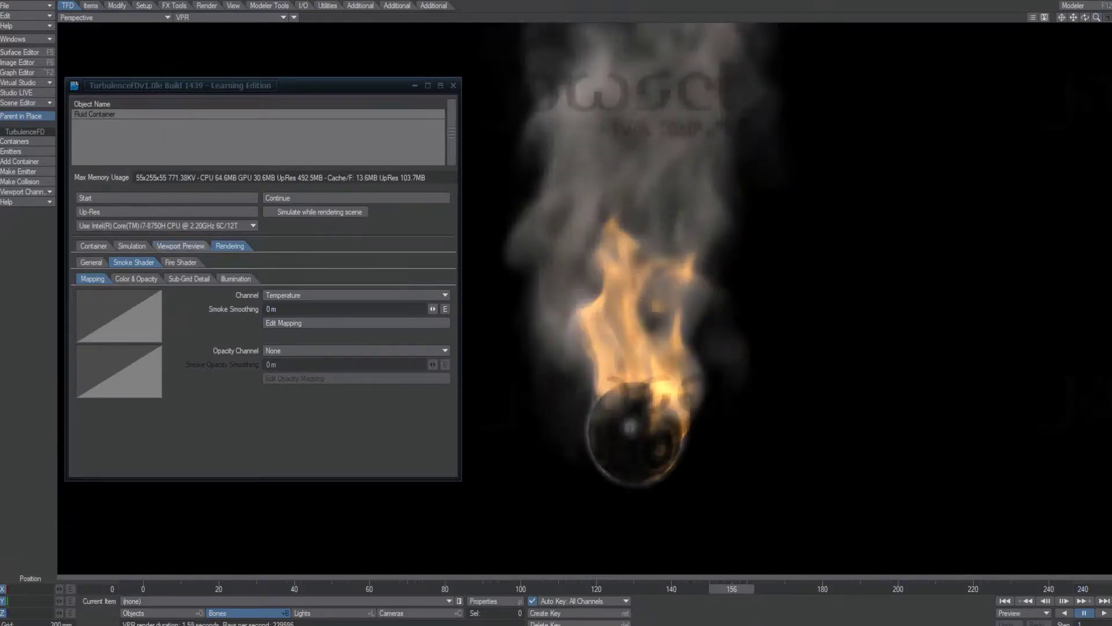
{"action": "left_click", "coordinate": [180, 246]}
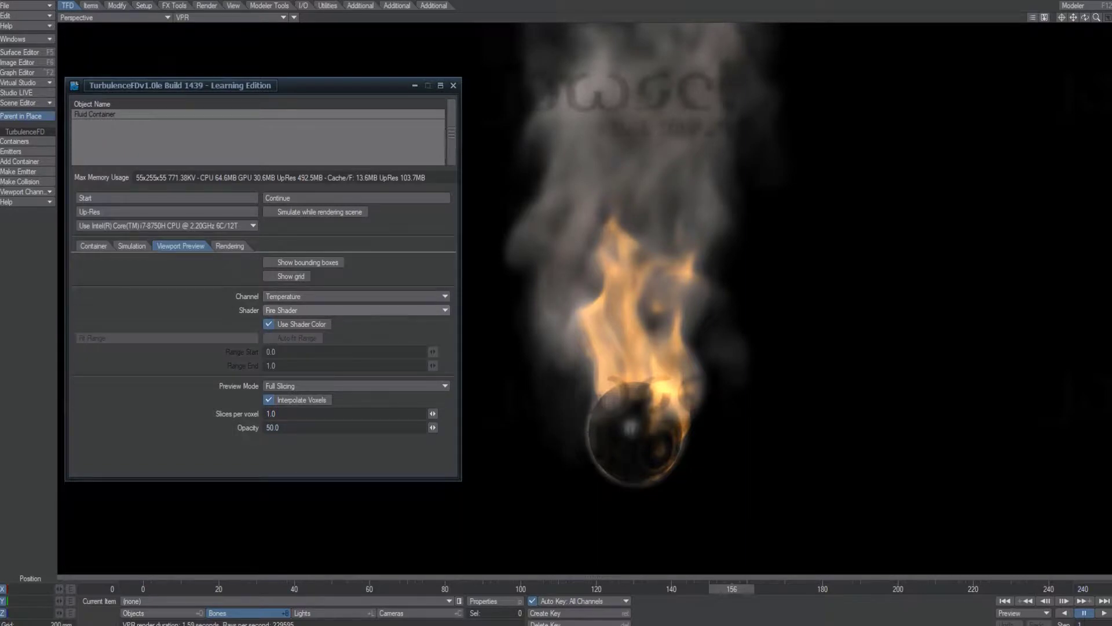
{"action": "left_click", "coordinate": [281, 310]}
{"action": "left_click", "coordinate": [285, 320]}
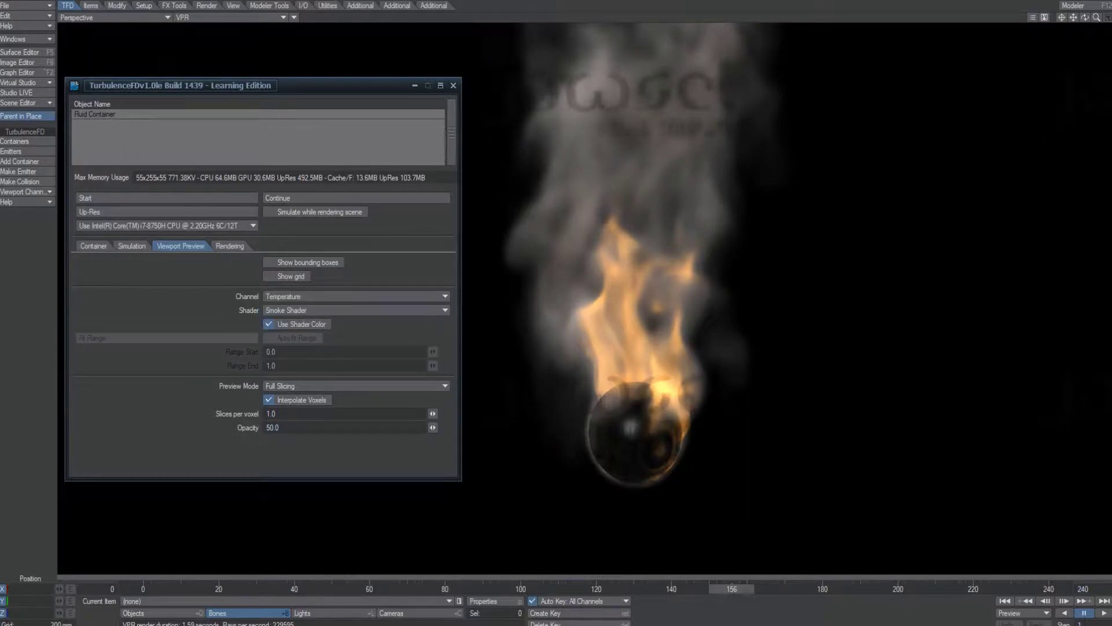
Set the smoke shader's mapping channel to None and back to Density, and set the smoke brightness to 0%
{"action": "left_click", "coordinate": [229, 245]}
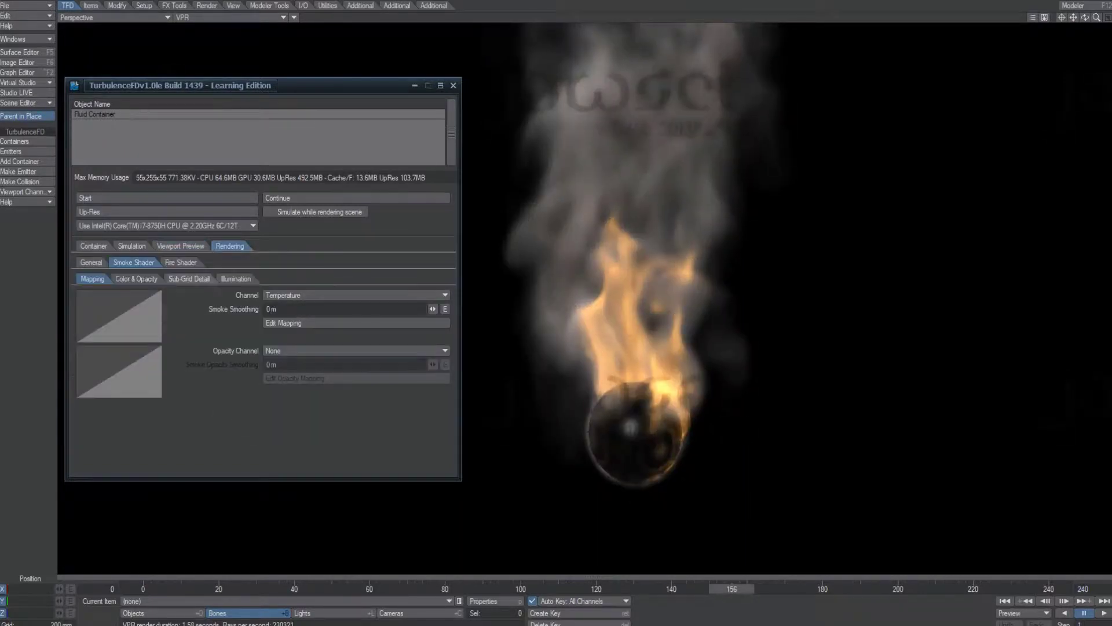
{"action": "left_click", "coordinate": [283, 296]}
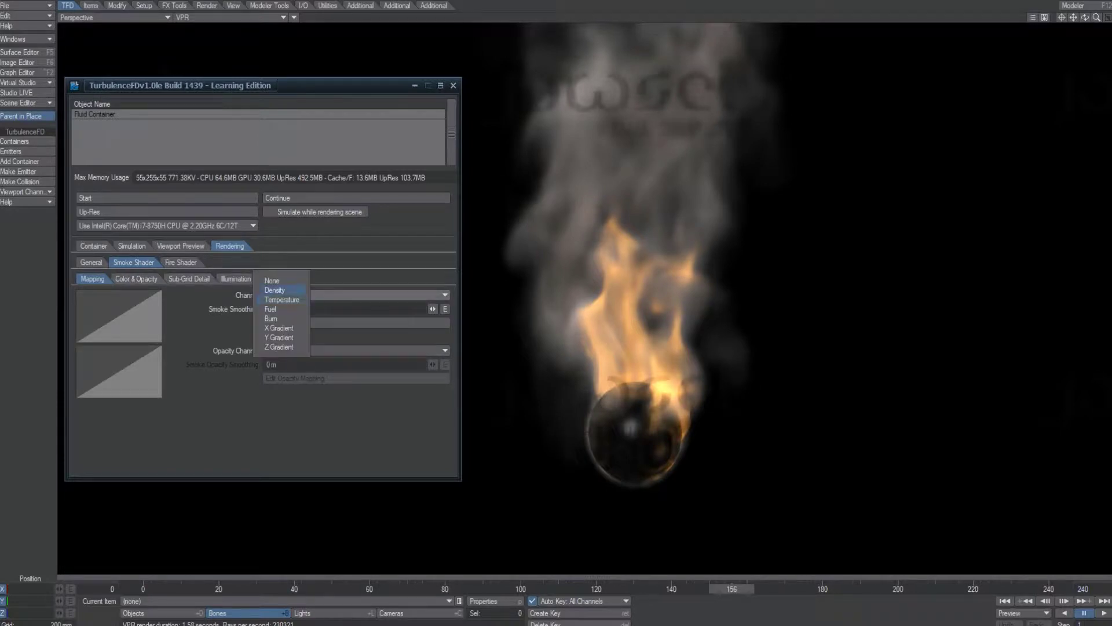
{"action": "left_click", "coordinate": [272, 280]}
{"action": "left_click", "coordinate": [283, 295]}
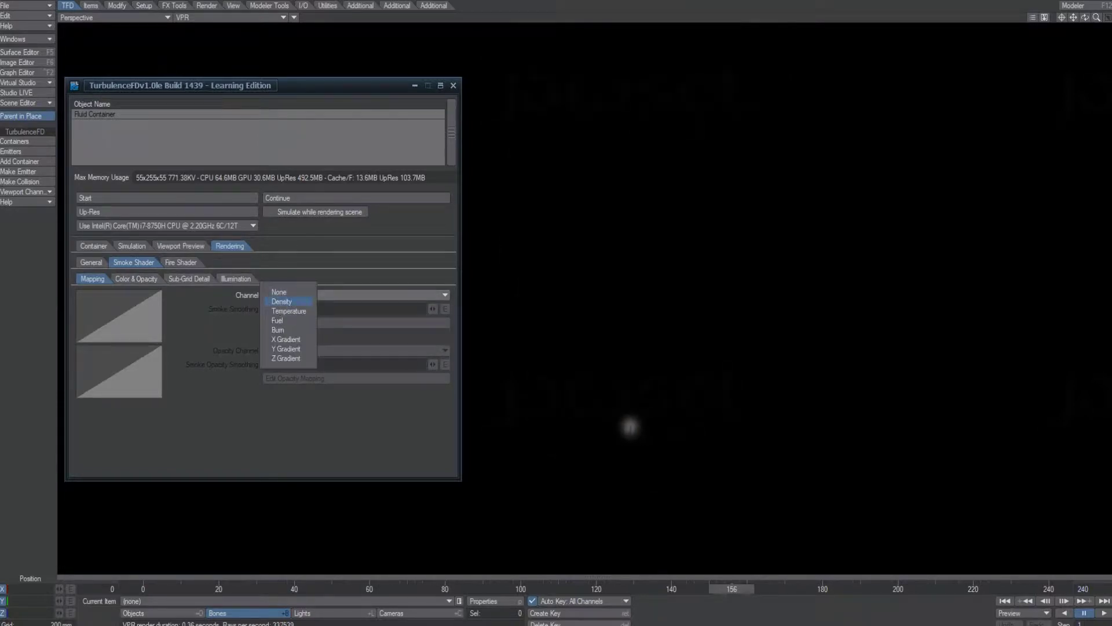
{"action": "left_click", "coordinate": [282, 299]}
{"action": "left_click", "coordinate": [136, 279]}
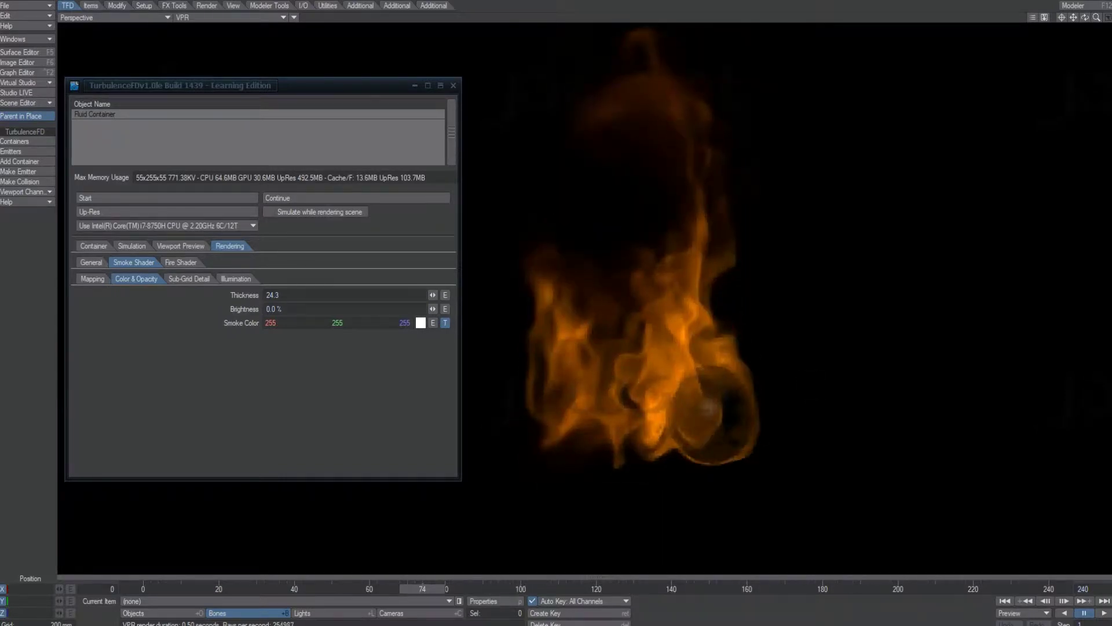
Set the fire shader's High Temp. to 2290, compare at frame 95, and bring it to 2200 with Low Temp. at 500
{"action": "left_click", "coordinate": [181, 262]}
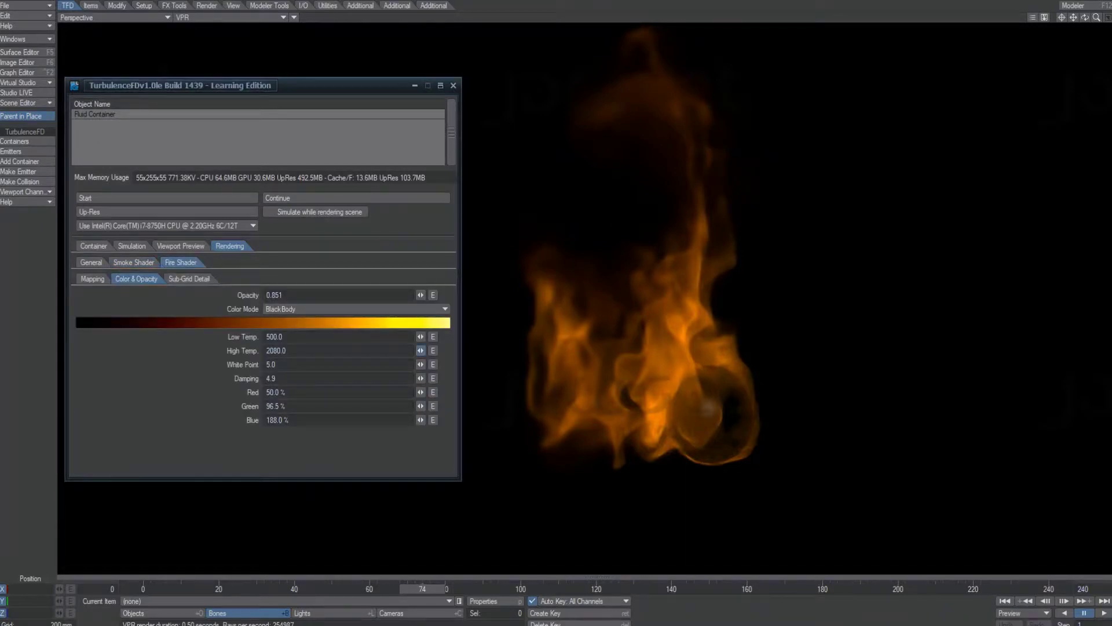
{"action": "left_click_drag", "start_coordinate": [420, 350], "coordinate": [432, 350]}
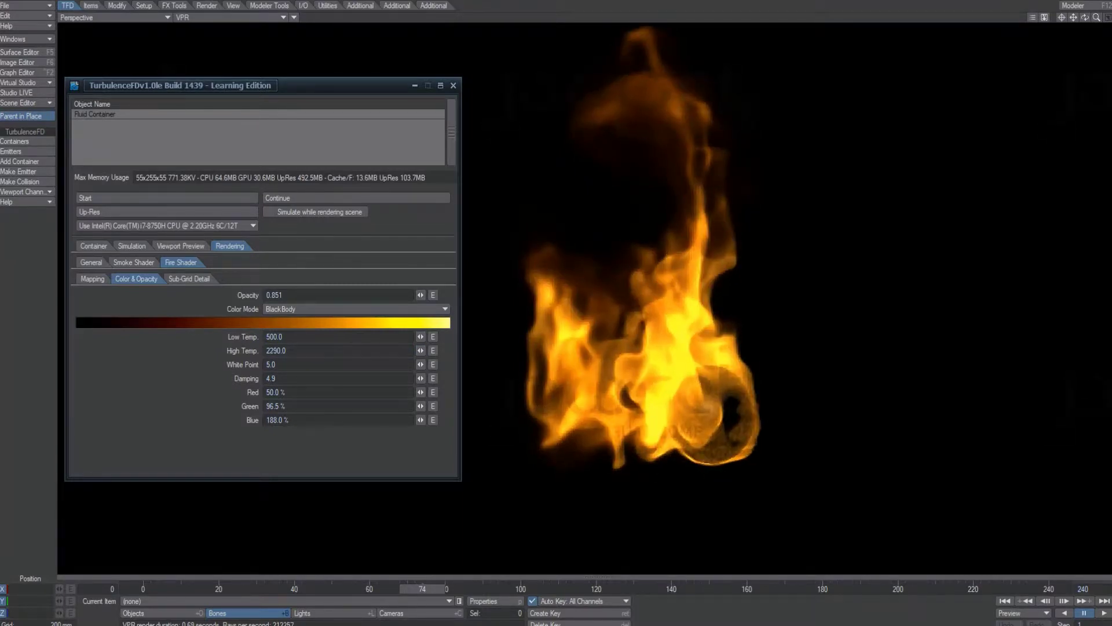
{"action": "left_click_drag", "start_coordinate": [422, 589], "coordinate": [192, 588]}
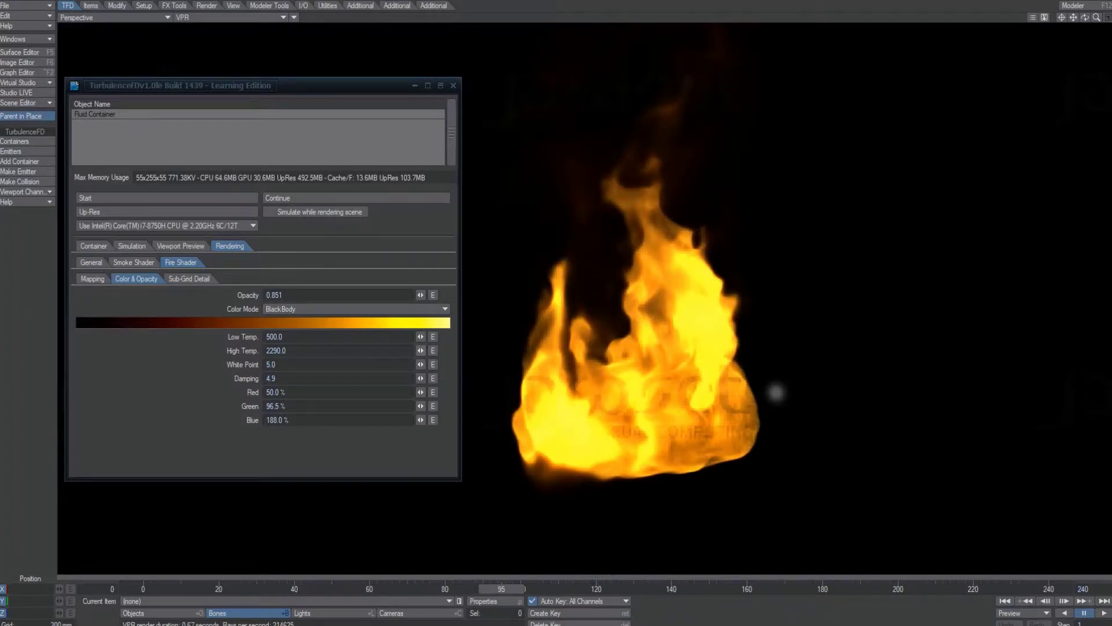
{"action": "left_click_drag", "start_coordinate": [420, 350], "coordinate": [409, 350]}
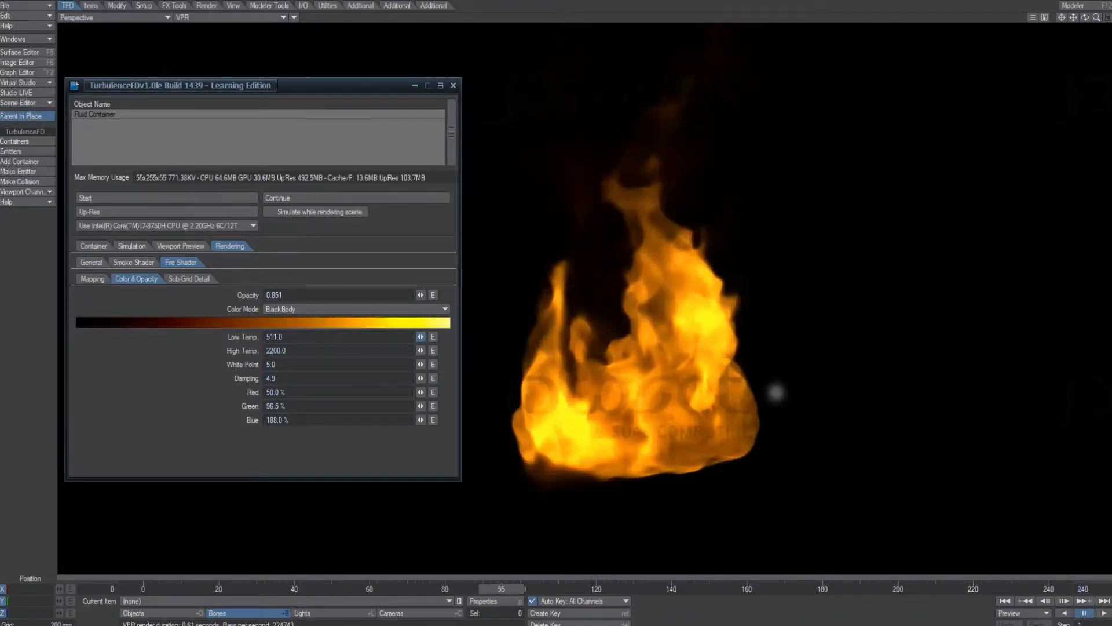
{"action": "left_click_drag", "start_coordinate": [420, 337], "coordinate": [418, 337]}
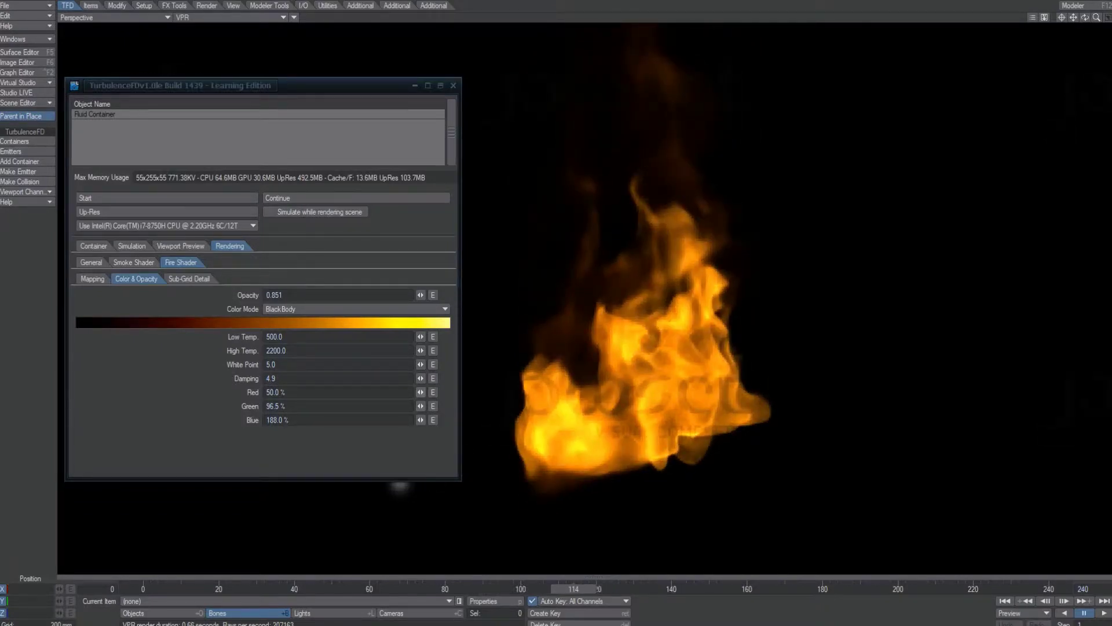
Try the fire color's Red value at 47%, set it to 51.5%, and go to frame 153
{"action": "mouse_move", "coordinate": [421, 391]}
{"action": "left_mouse_down"}
{"action": "mouse_move", "coordinate": [446, 392]}
{"action": "mouse_move", "coordinate": [408, 392]}
{"action": "left_mouse_up"}
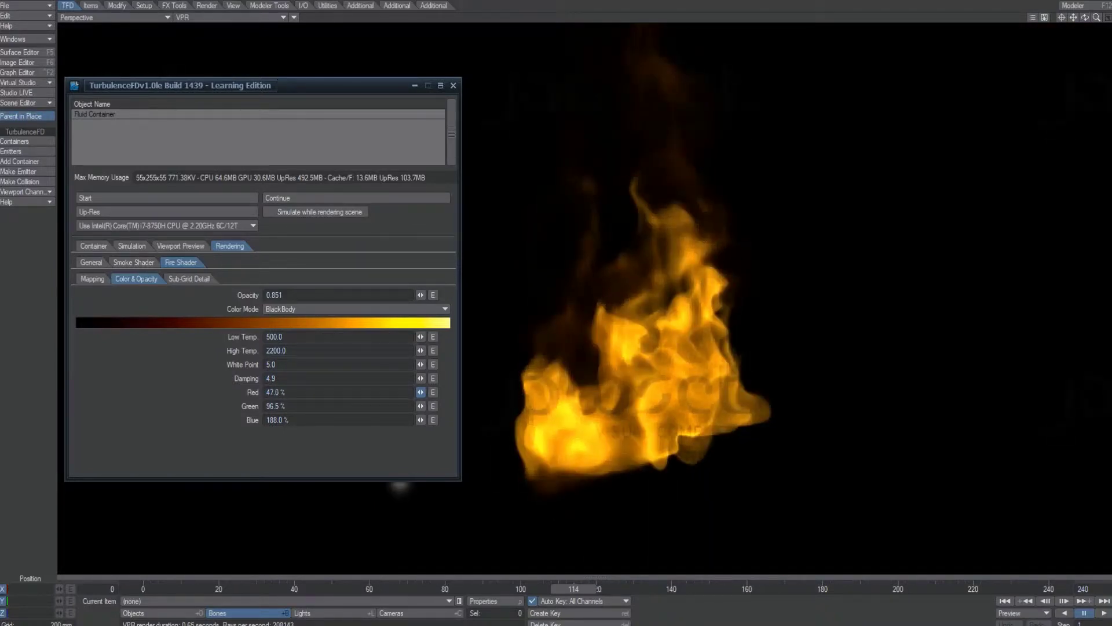
{"action": "left_click_drag", "start_coordinate": [420, 392], "coordinate": [421, 392]}
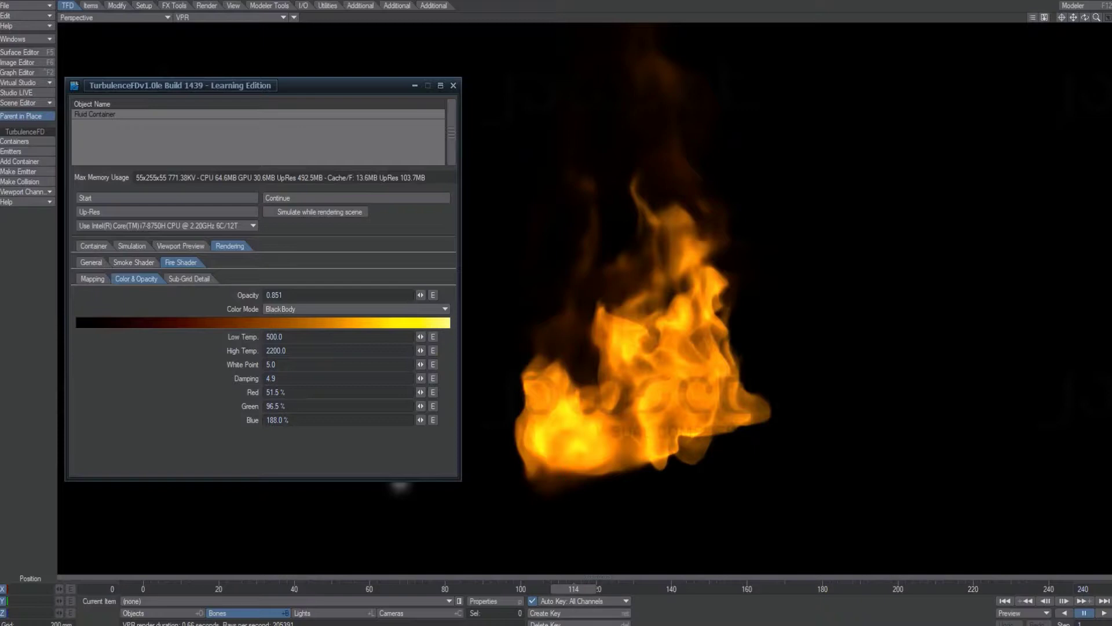
{"action": "left_click", "coordinate": [637, 589]}
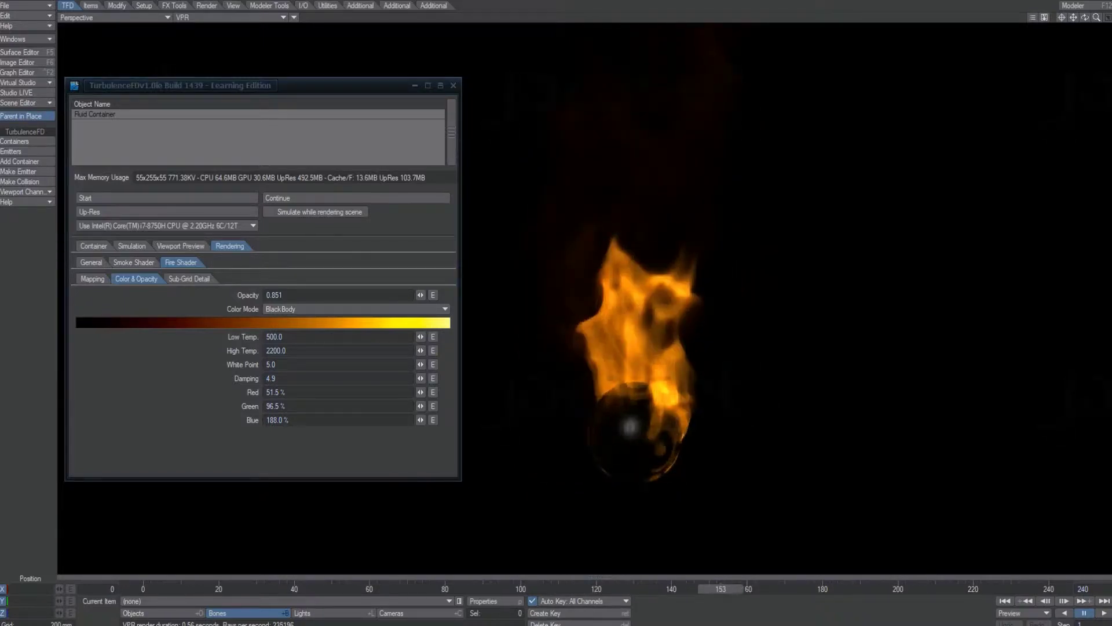
Switch the viewport to Textured Shaded Solid and set the fluid's viewport preview shader to Fire Shader
{"action": "left_click", "coordinate": [231, 17]}
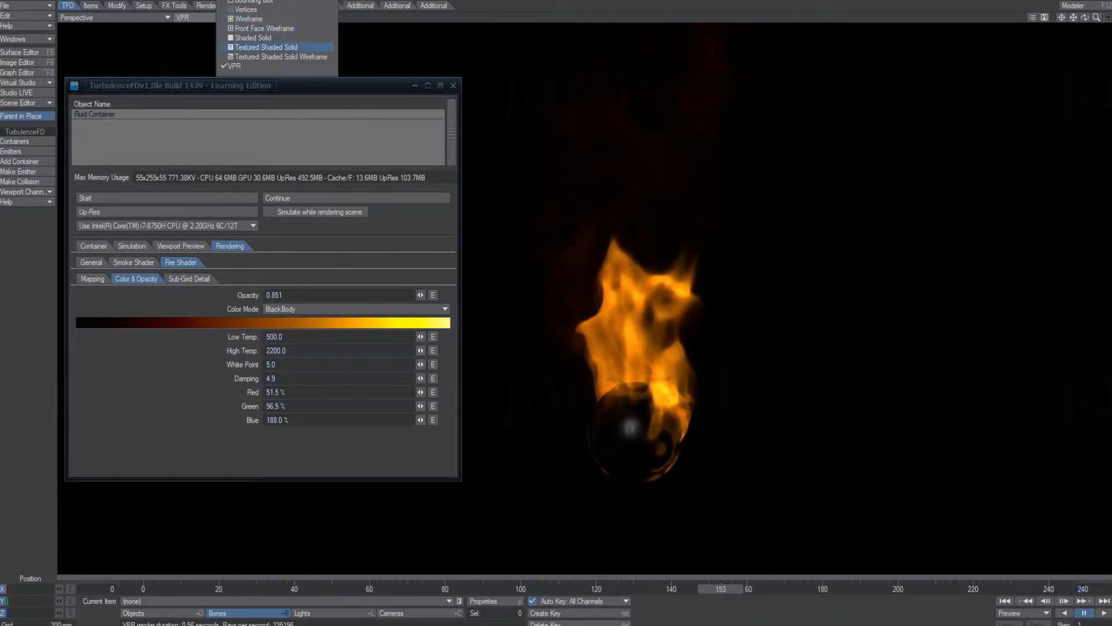
{"action": "left_click", "coordinate": [266, 47]}
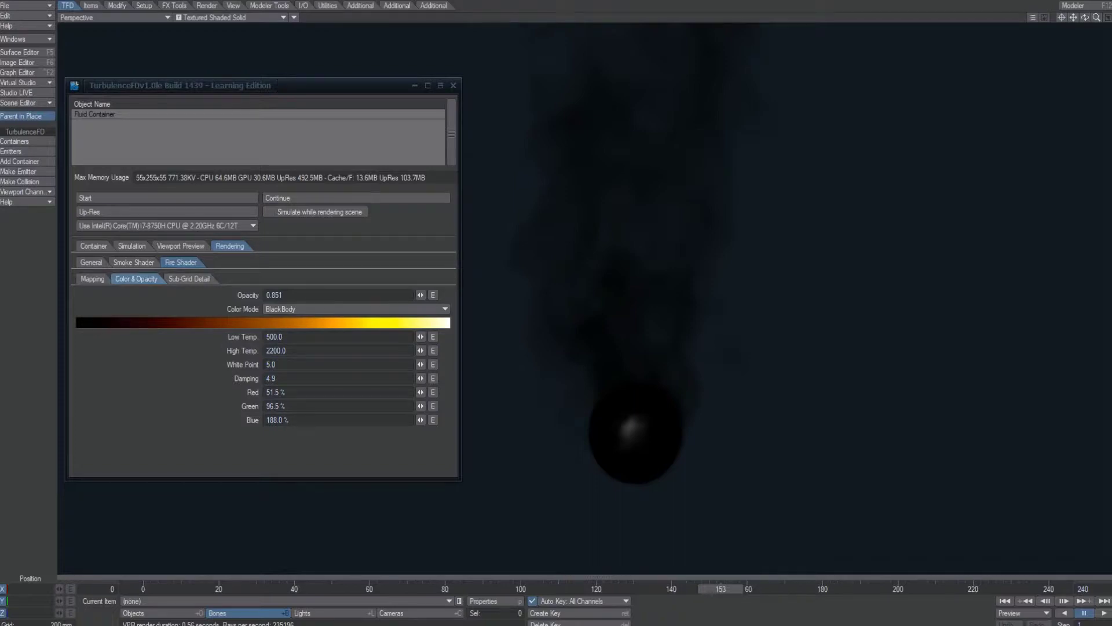
{"action": "left_click", "coordinate": [92, 279]}
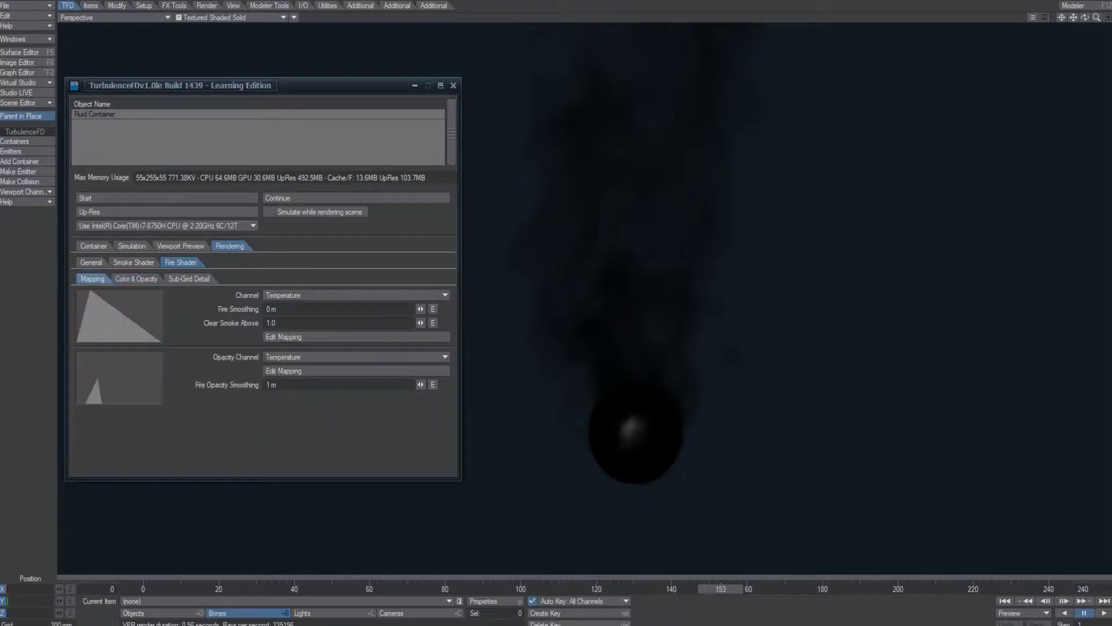
{"action": "left_click", "coordinate": [133, 262]}
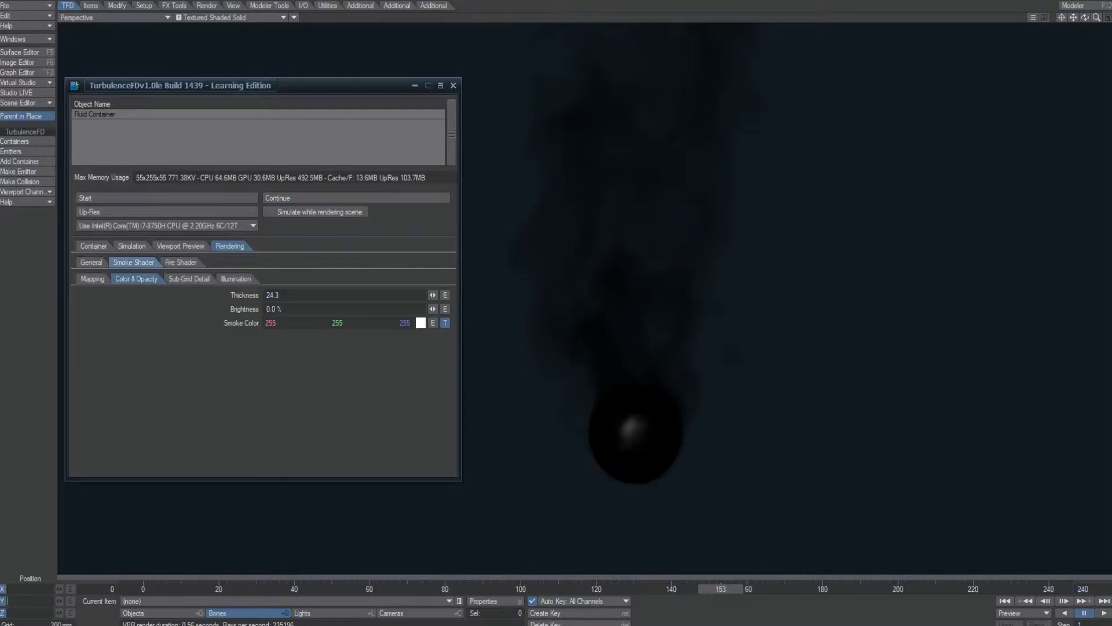
{"action": "left_click", "coordinate": [180, 246]}
{"action": "left_click", "coordinate": [278, 309]}
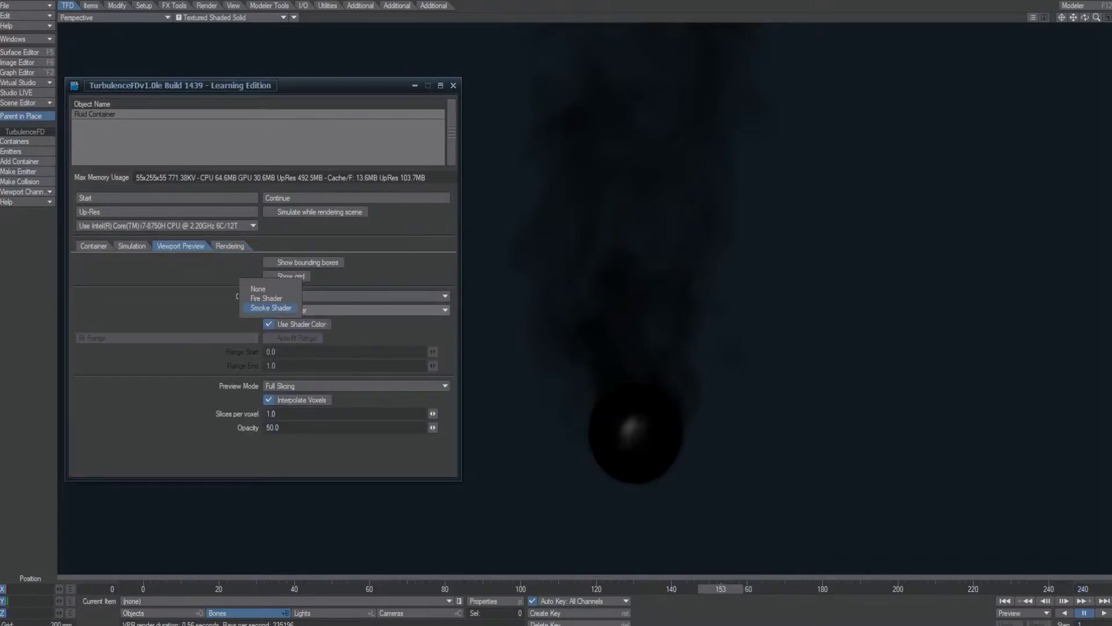
{"action": "left_click", "coordinate": [266, 297]}
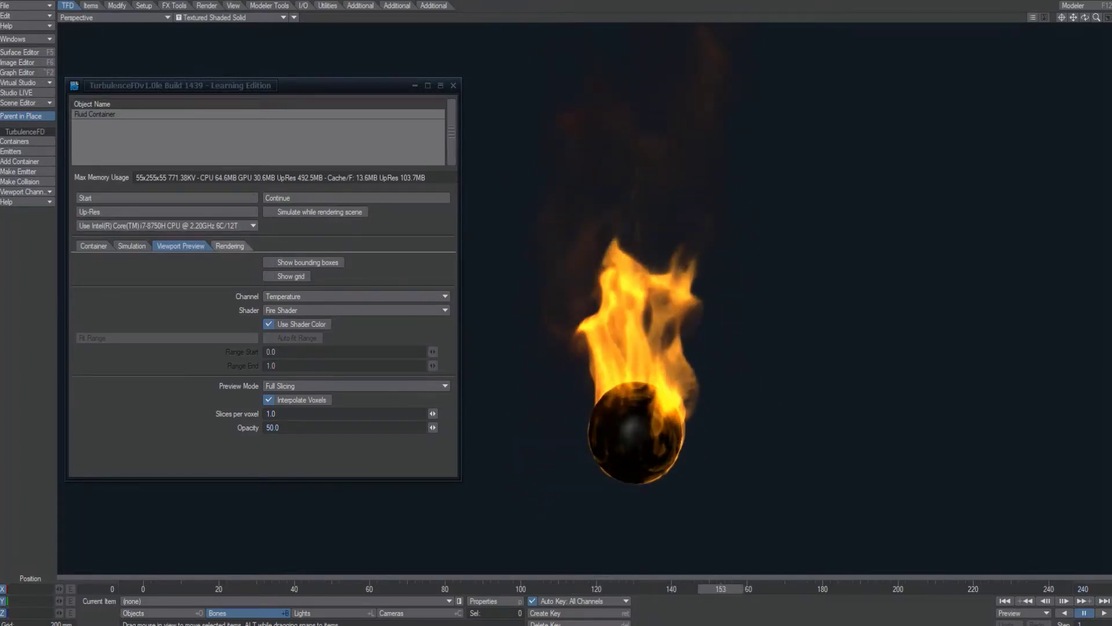
Check the smoke shader's mapping and set the smoke brightness to 44%
{"action": "left_click", "coordinate": [229, 245]}
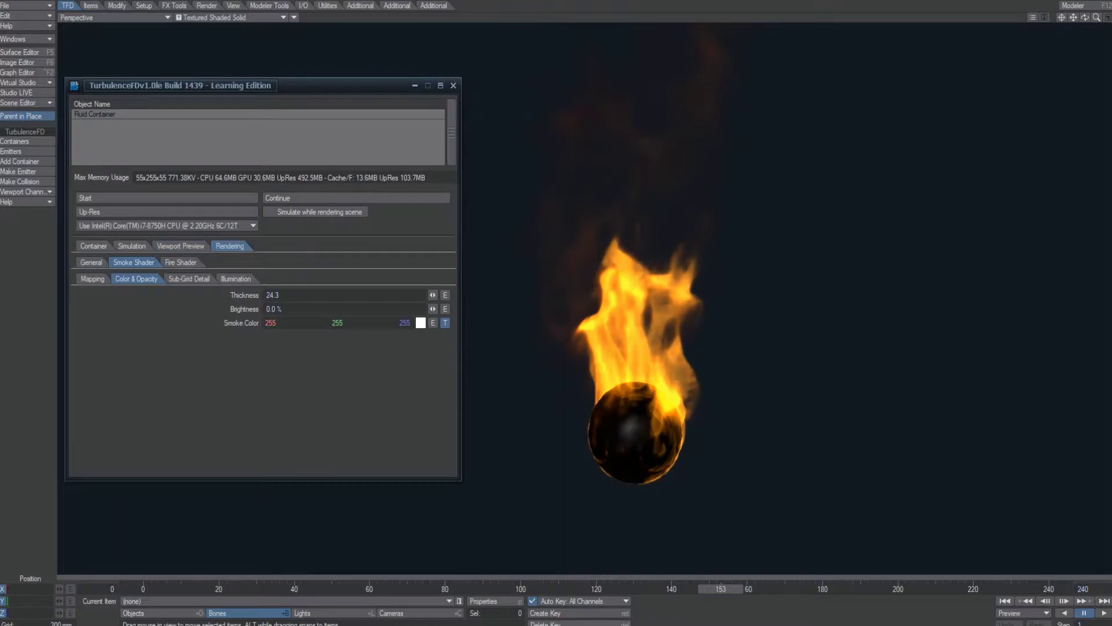
{"action": "left_click", "coordinate": [92, 279]}
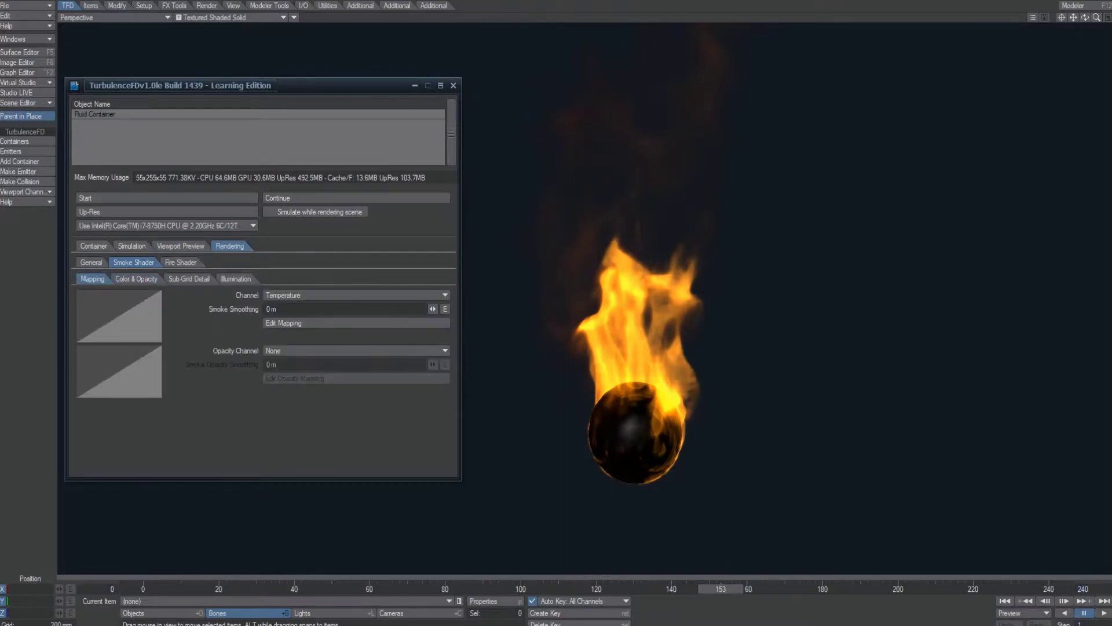
{"action": "left_click", "coordinate": [136, 278]}
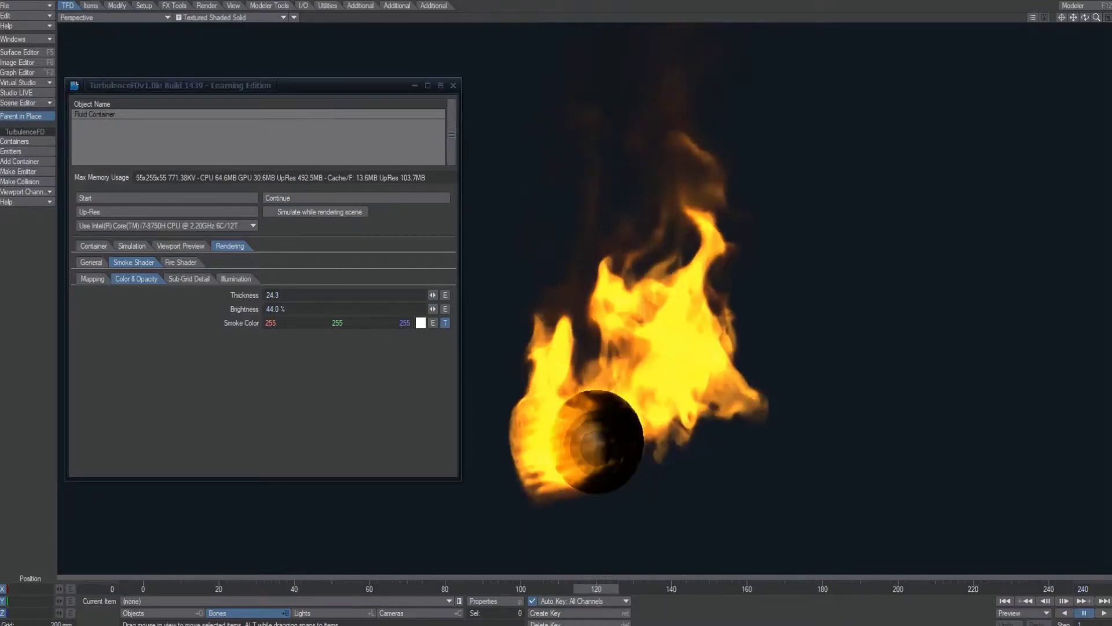
Set the smoke shader's mapping channel to None and back to Temperature
{"action": "left_click", "coordinate": [92, 279]}
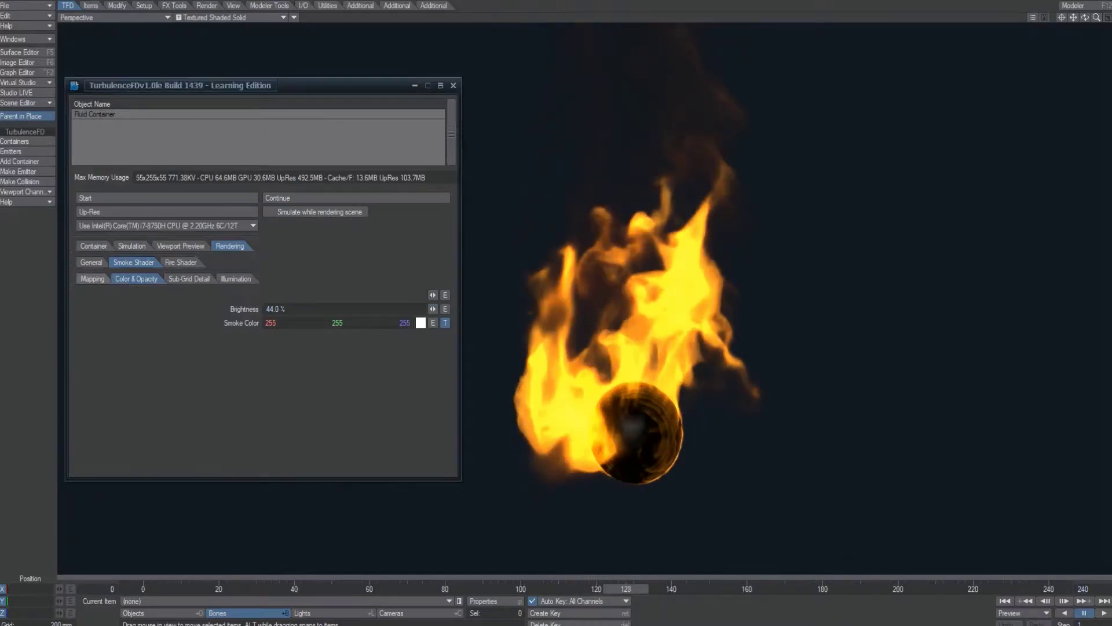
{"action": "left_click", "coordinate": [283, 295]}
{"action": "left_click", "coordinate": [286, 279]}
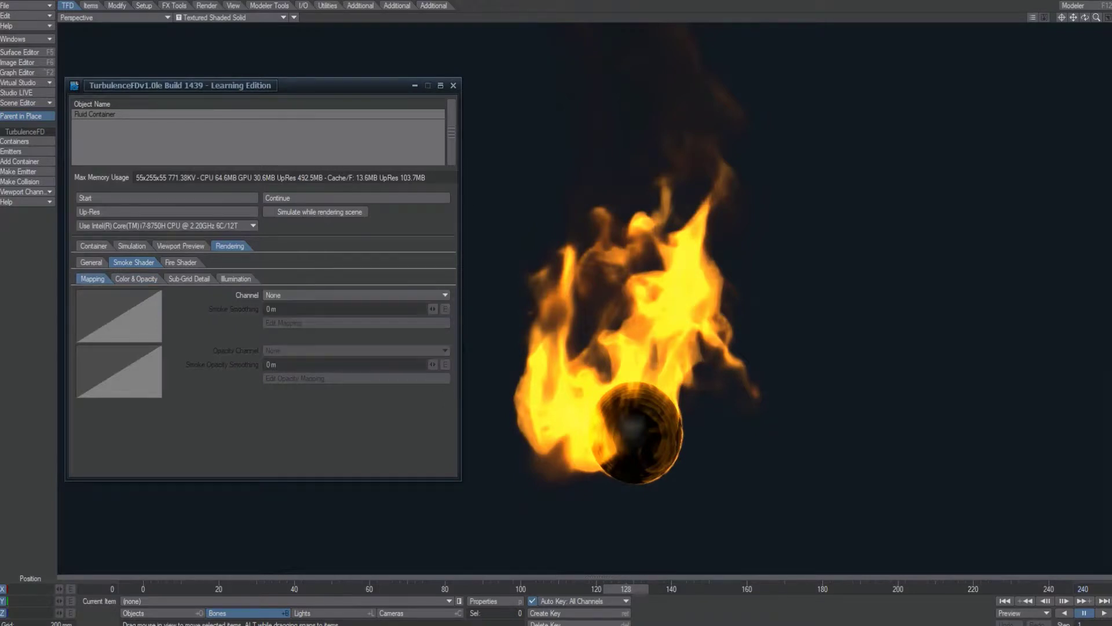
{"action": "left_click", "coordinate": [288, 293]}
{"action": "left_click", "coordinate": [290, 307]}
Set the fluid's viewport preview shader to Smoke Shader
{"action": "left_click", "coordinate": [180, 245]}
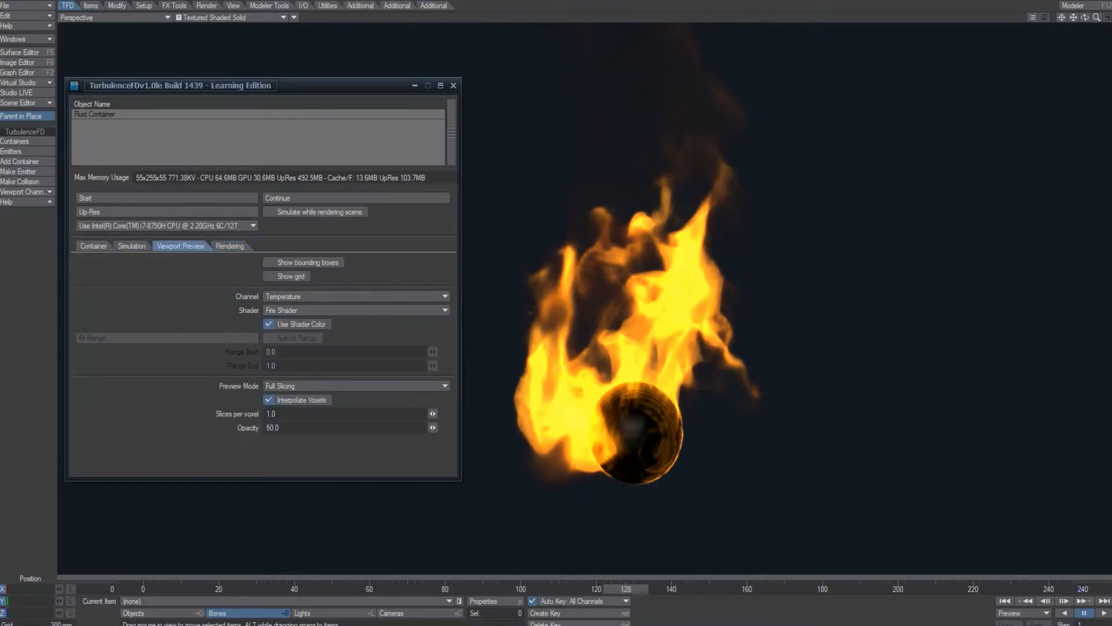
{"action": "left_click", "coordinate": [284, 310]}
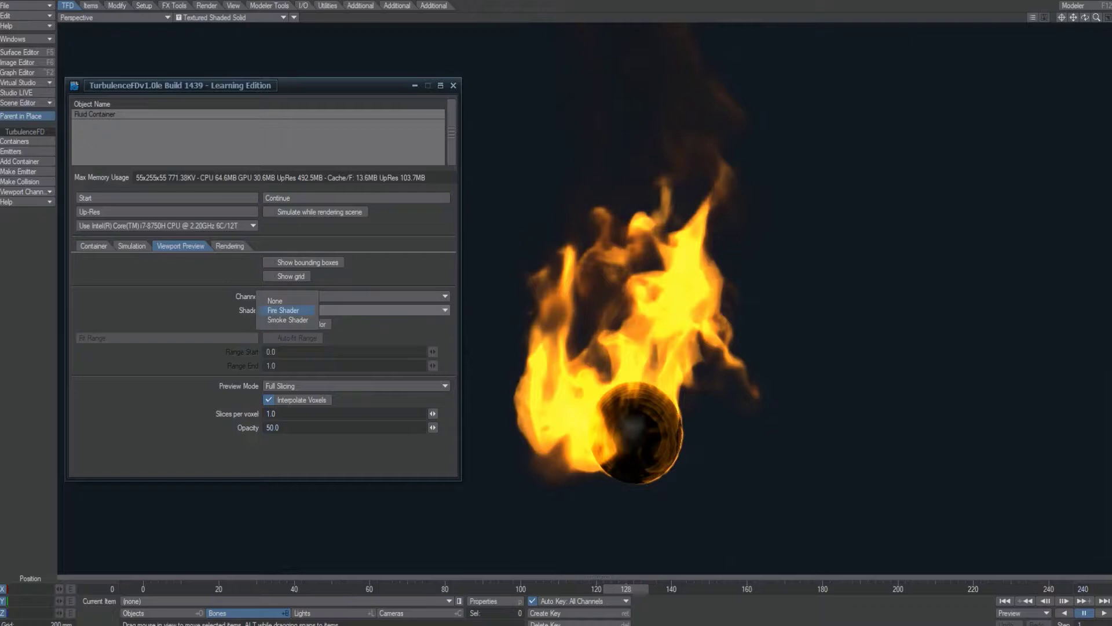
{"action": "left_click", "coordinate": [287, 320]}
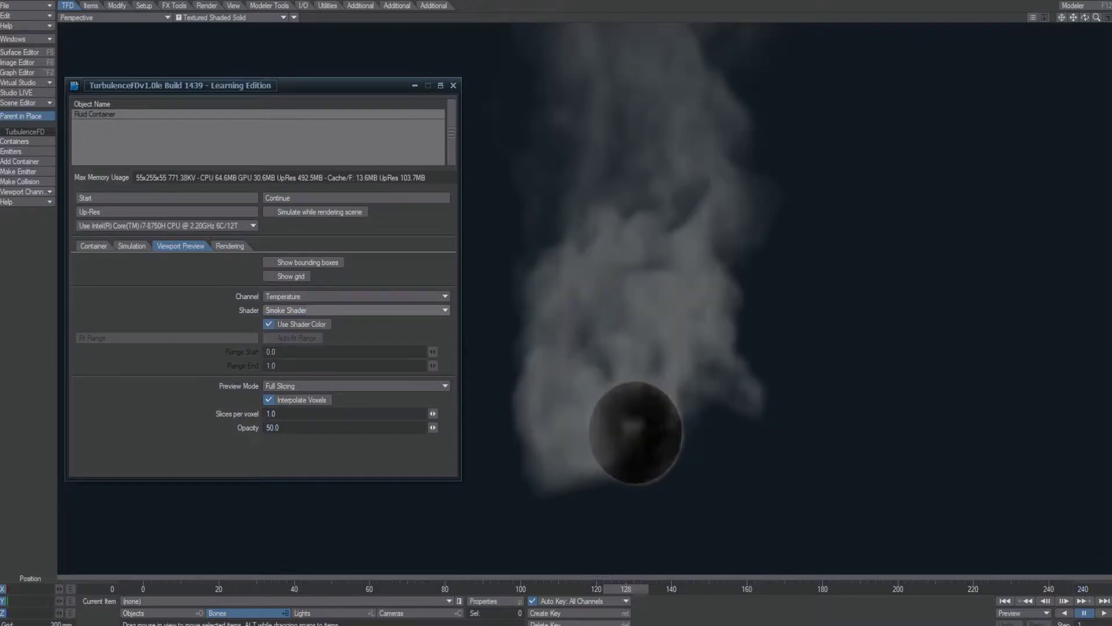
{"action": "left_click", "coordinate": [131, 245]}
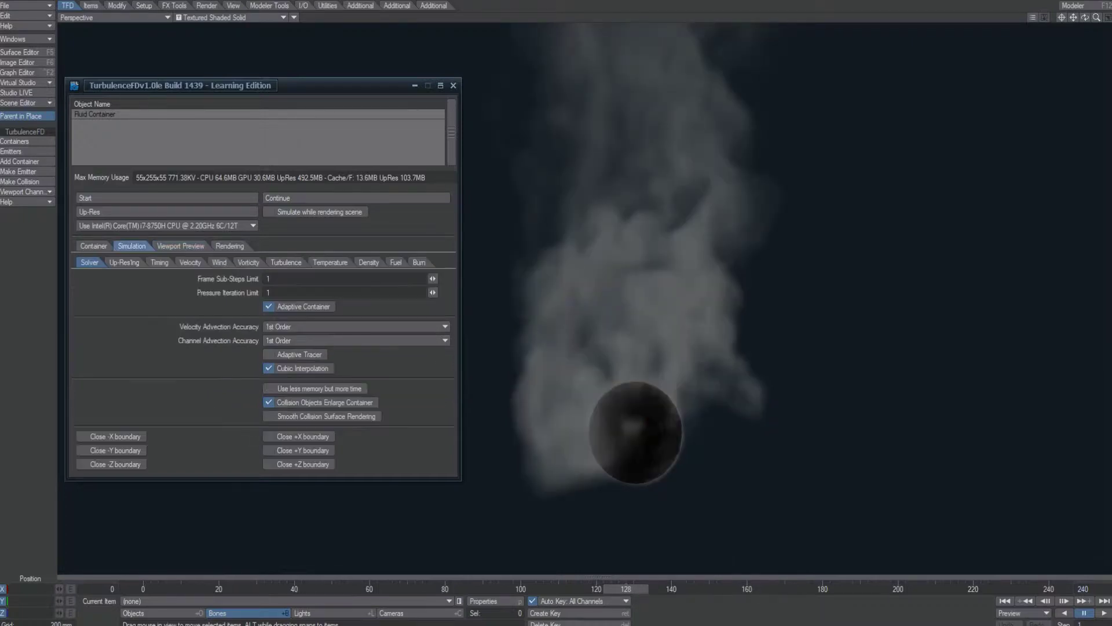
{"action": "left_click", "coordinate": [180, 246]}
{"action": "left_click", "coordinate": [229, 246]}
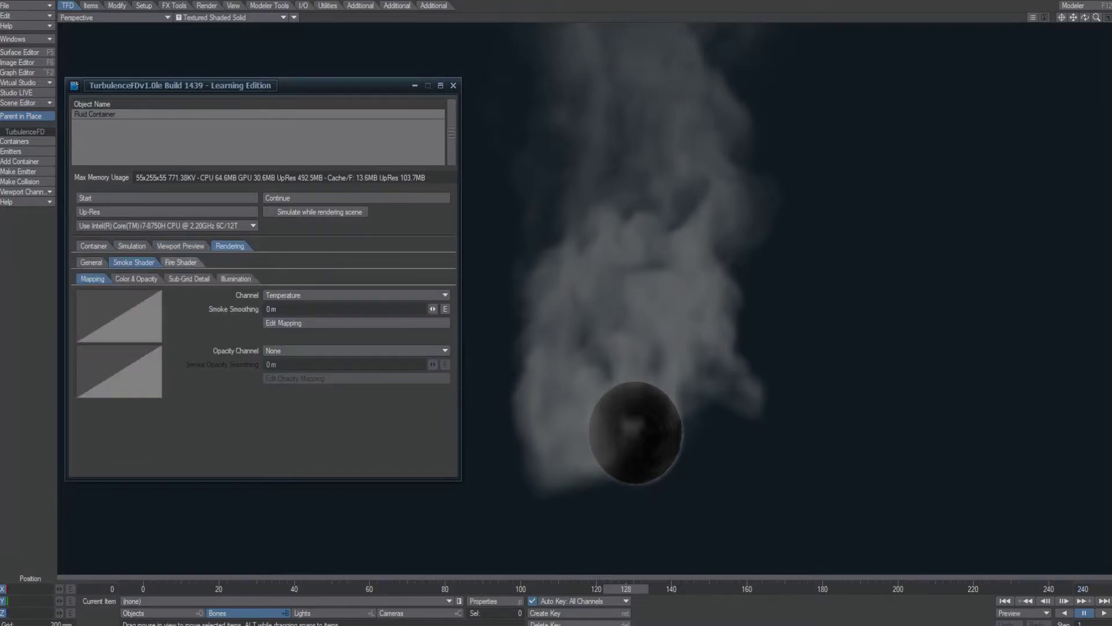
{"action": "left_click", "coordinate": [180, 246]}
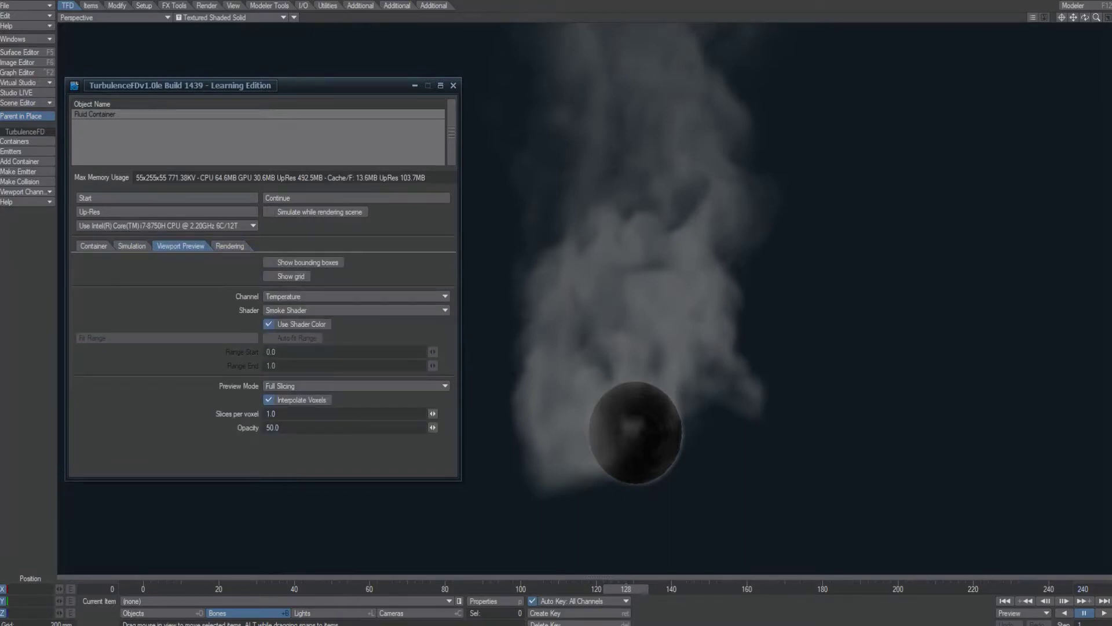
Lower the smoke shader's brightness to 30%
{"action": "left_click", "coordinate": [229, 245]}
{"action": "left_click", "coordinate": [136, 278]}
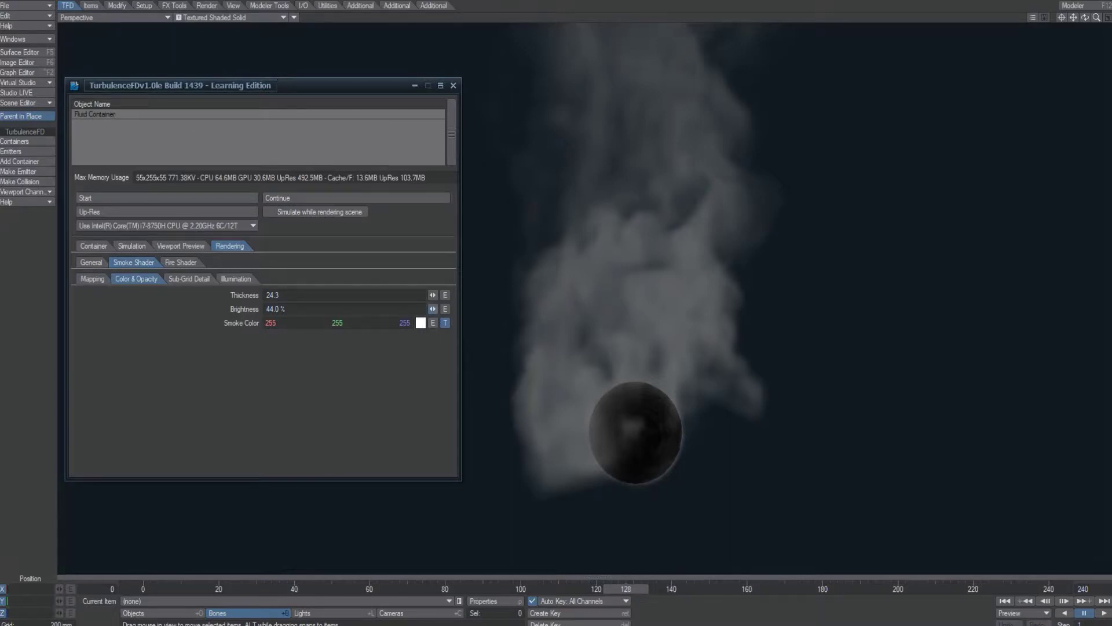
{"action": "left_click_drag", "start_coordinate": [433, 309], "coordinate": [411, 309]}
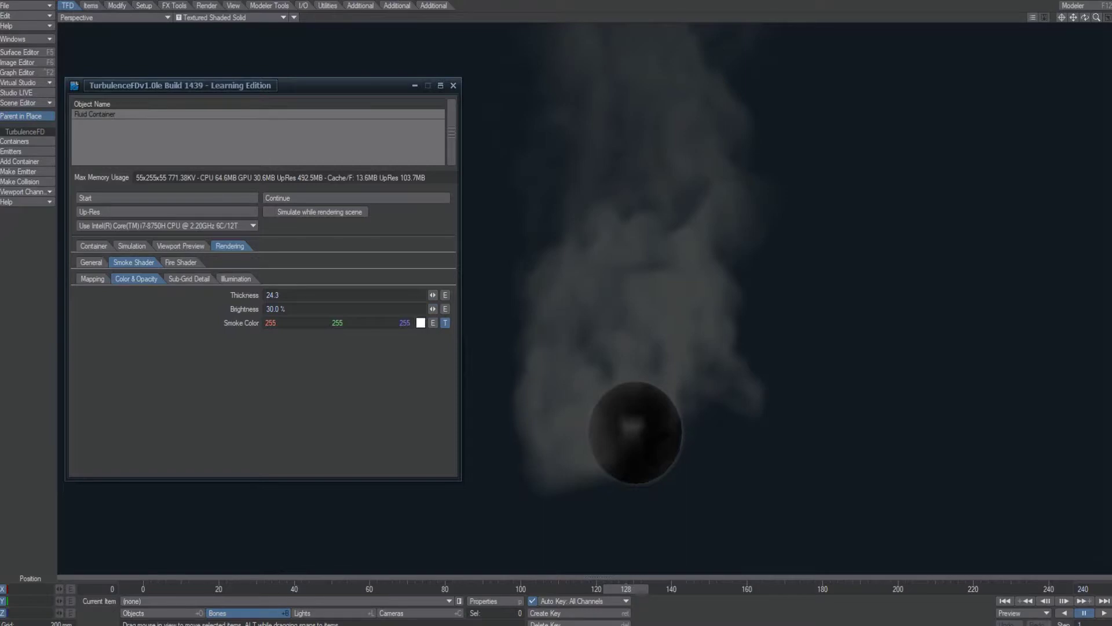
Set the smoke color to black (0, 0, 0) and the smoke brightness to 64.5%
{"action": "left_click", "coordinate": [421, 322]}
{"action": "left_click", "coordinate": [160, 539]}
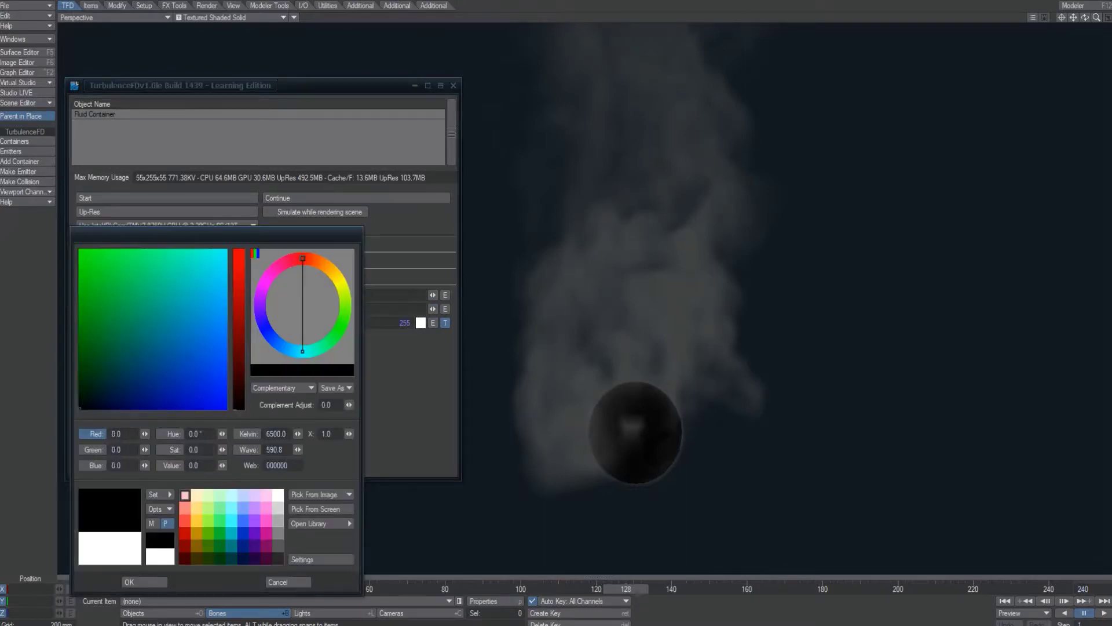
{"action": "left_click", "coordinate": [145, 581]}
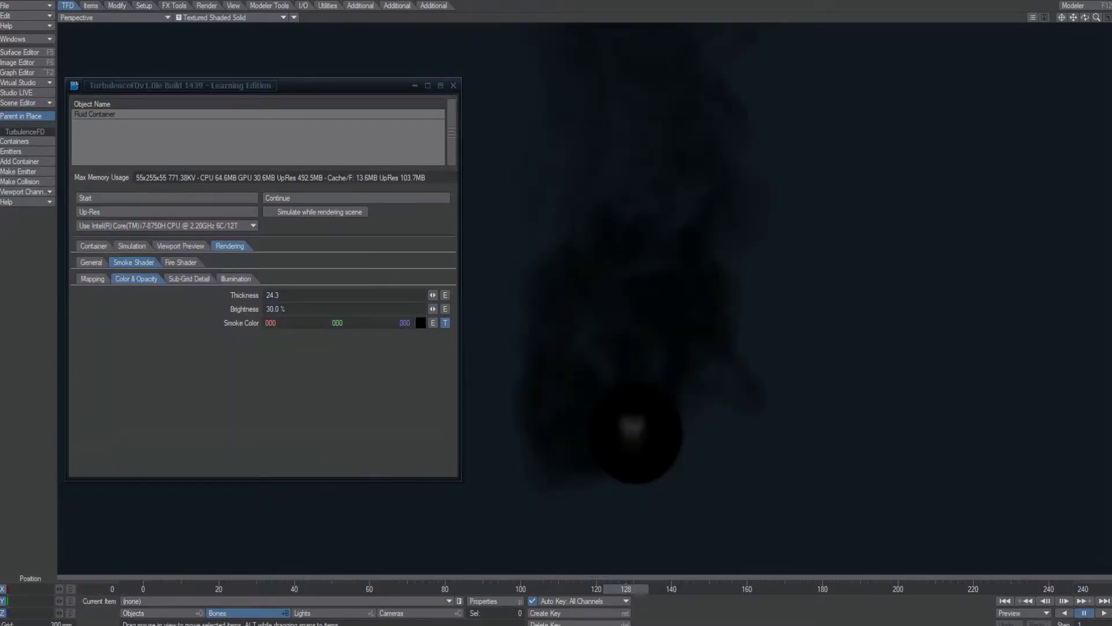
{"action": "left_click", "coordinate": [433, 309]}
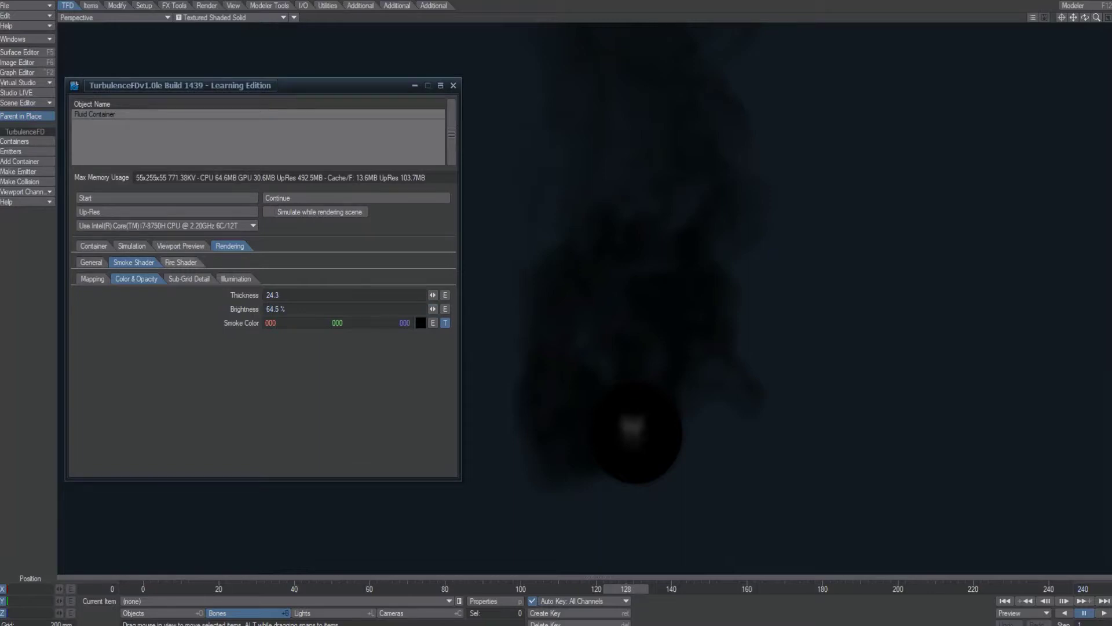
Switch the viewport to VPR and examine the rendered flames with the black smoke up to frame 205
{"action": "left_click", "coordinate": [283, 18]}
{"action": "left_click", "coordinate": [283, 45]}
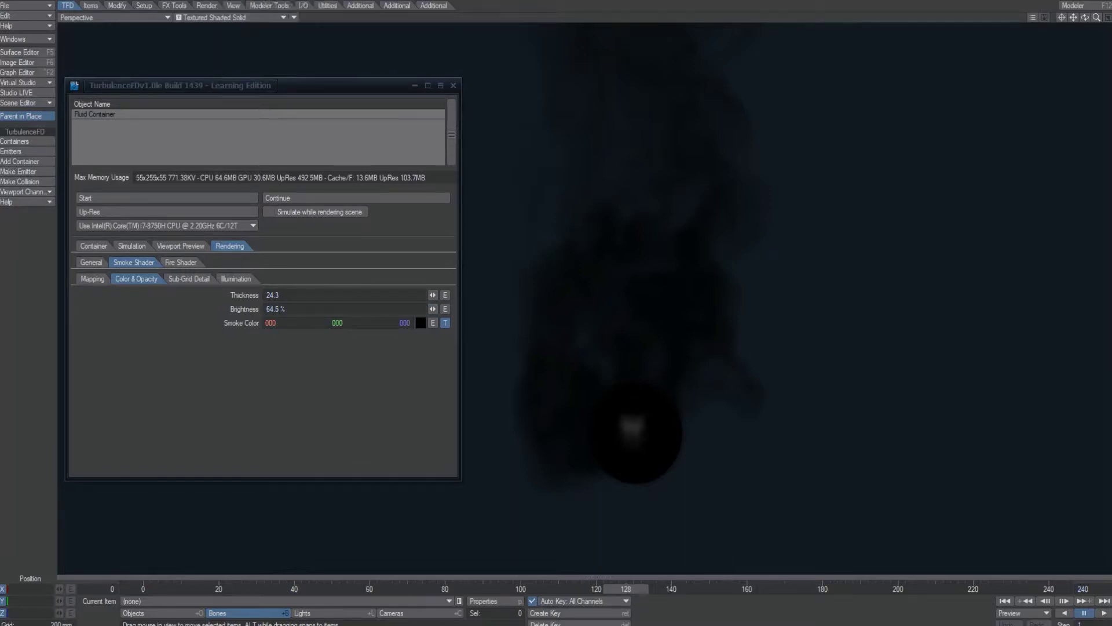
{"action": "left_click", "coordinate": [267, 17]}
{"action": "left_click", "coordinate": [224, 64]}
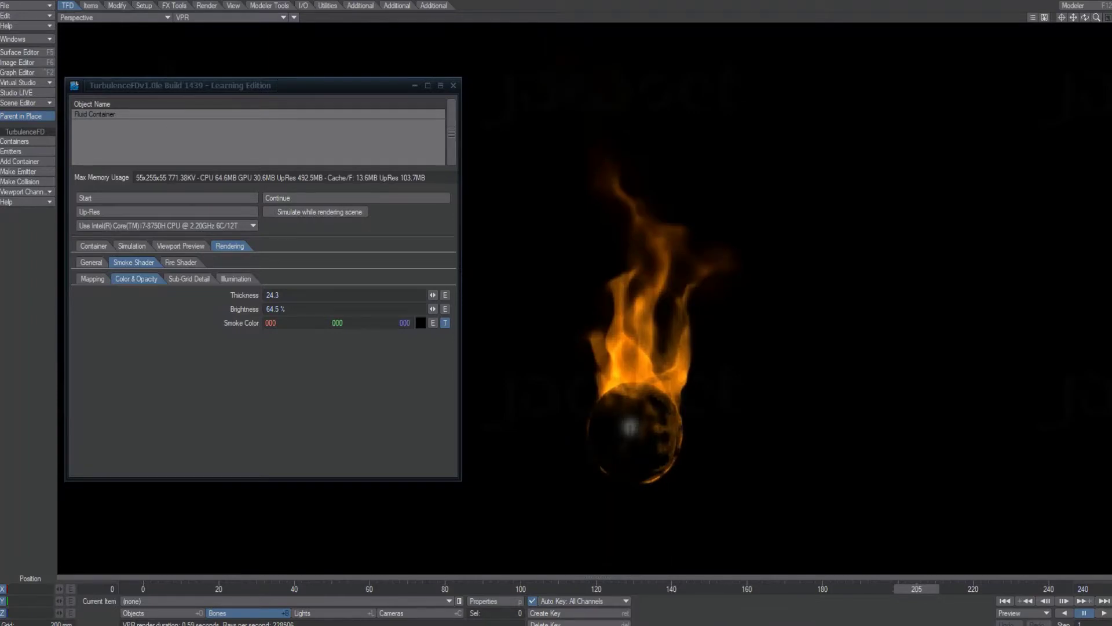
Bring up the fluid's viewport preview settings and switch the viewport back to Textured Shaded Solid
{"action": "left_click", "coordinate": [180, 246]}
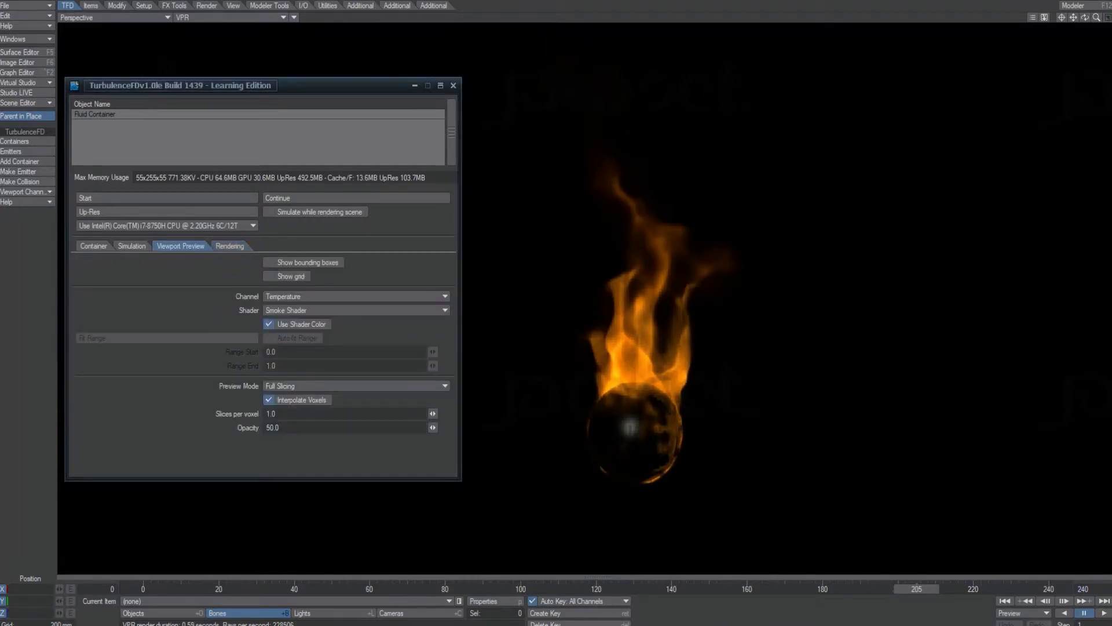
{"action": "left_click", "coordinate": [204, 17]}
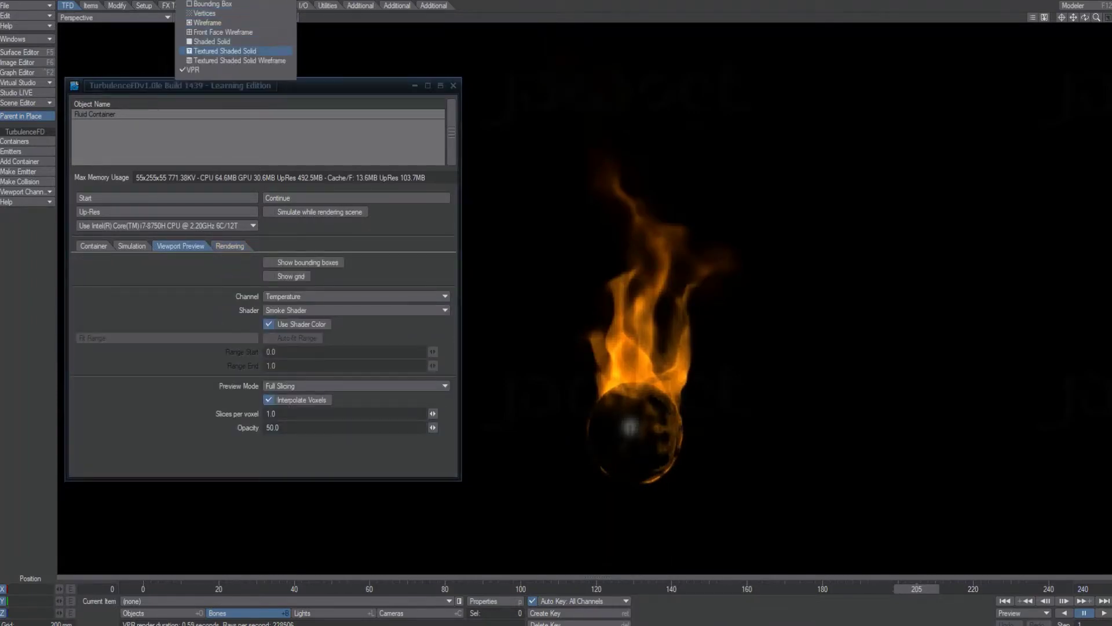
{"action": "left_click", "coordinate": [224, 51]}
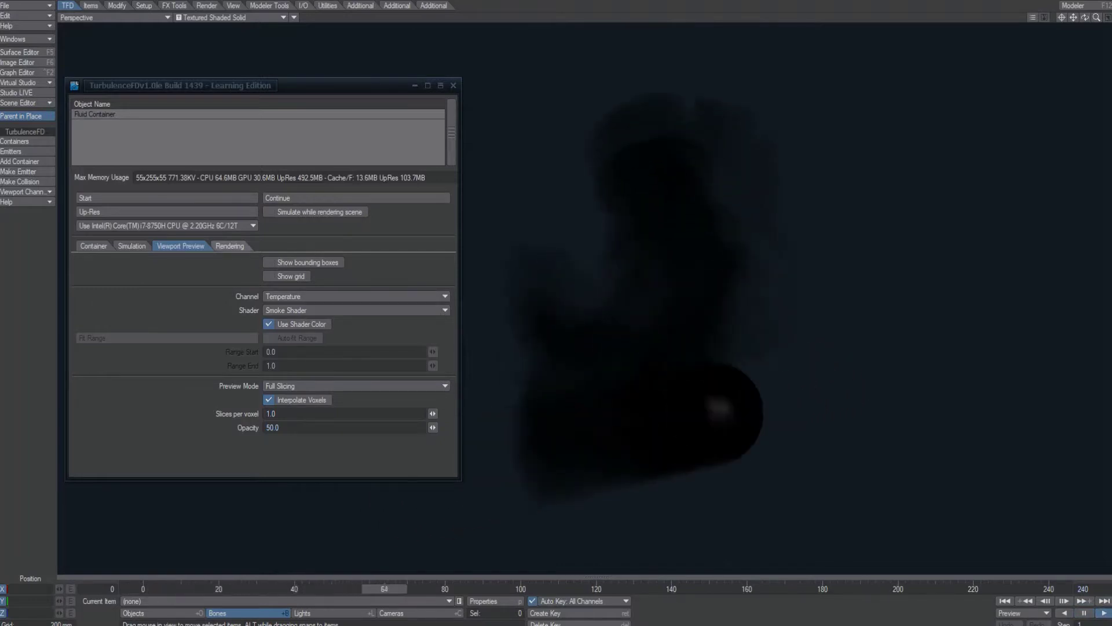
Set the viewport preview shader to Fire Shader and turn off Use Shader Color
{"action": "left_click", "coordinate": [288, 310]}
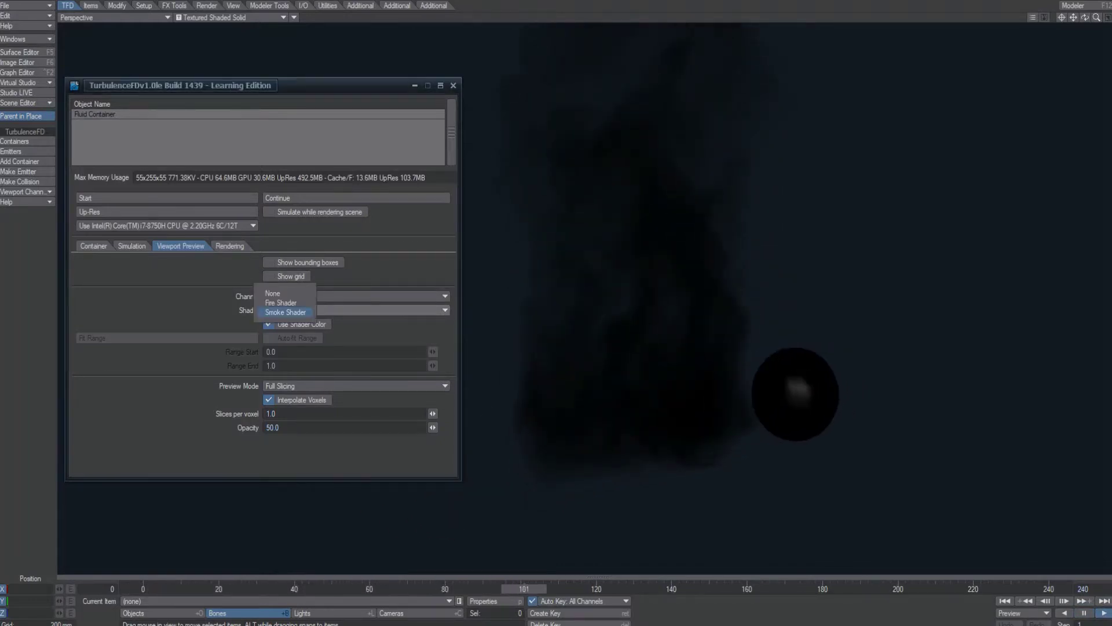
{"action": "left_click", "coordinate": [288, 303]}
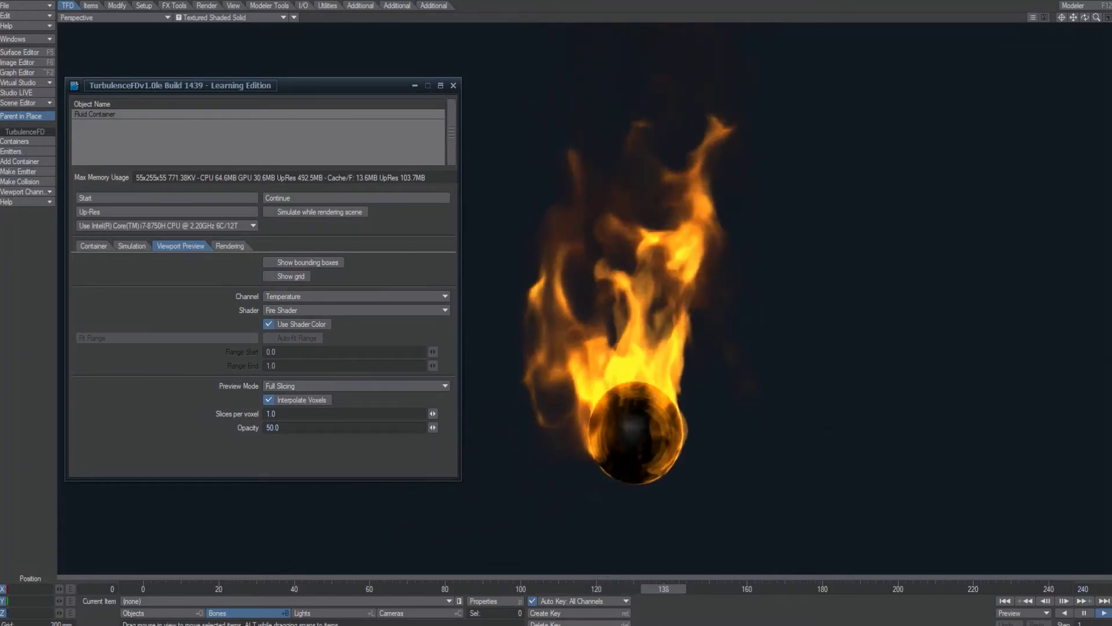
{"action": "left_click", "coordinate": [268, 323]}
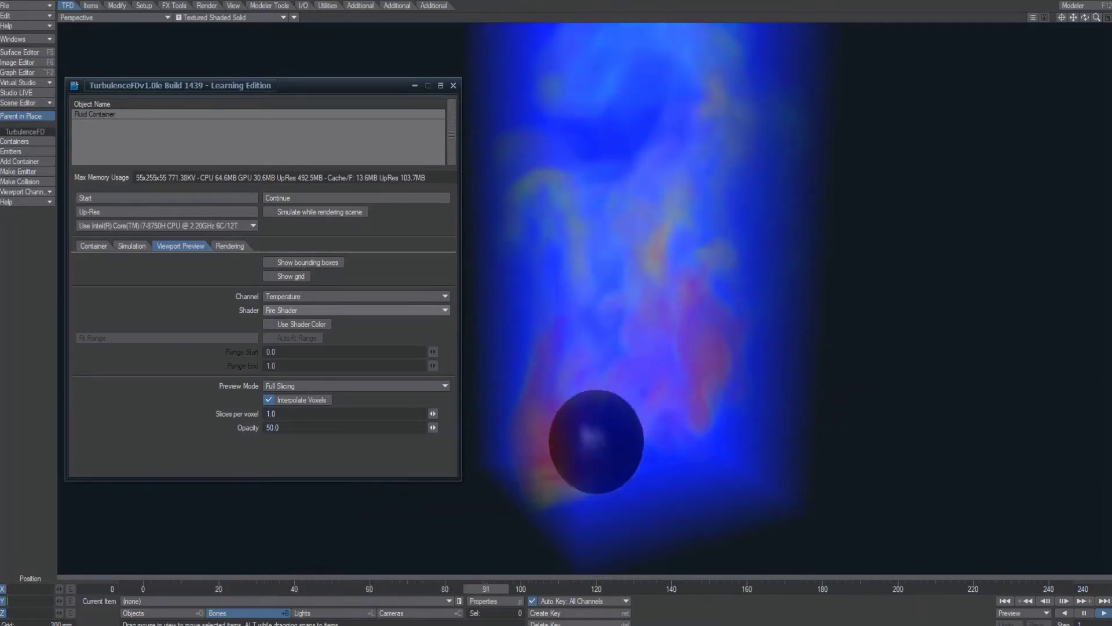
Set the preview shader to Smoke Shader and cycle the preview channel through Density and None to Velocity W
{"action": "left_click", "coordinate": [290, 310]}
{"action": "left_click", "coordinate": [293, 318]}
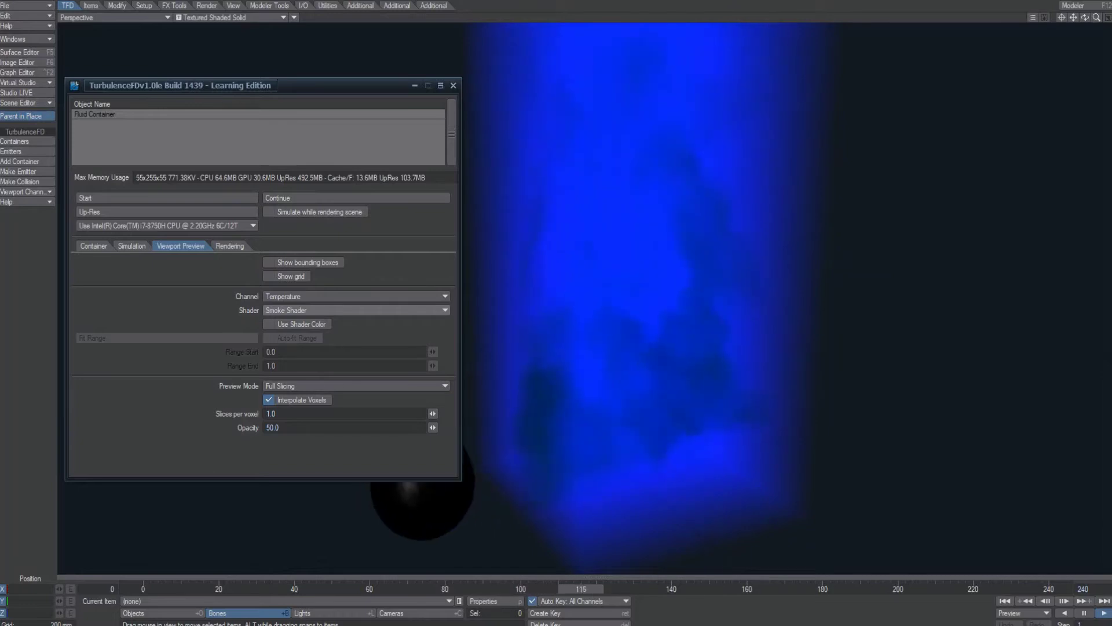
{"action": "left_click", "coordinate": [290, 296]}
{"action": "left_click", "coordinate": [299, 286]}
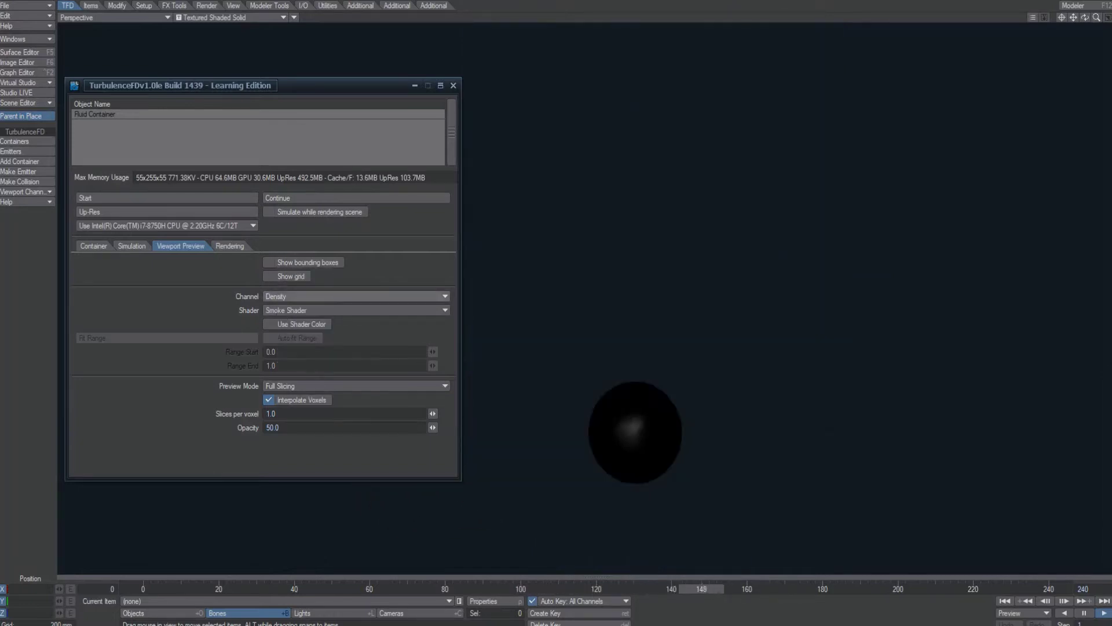
{"action": "left_click", "coordinate": [296, 296]}
{"action": "left_click", "coordinate": [302, 288]}
{"action": "left_click", "coordinate": [290, 296]}
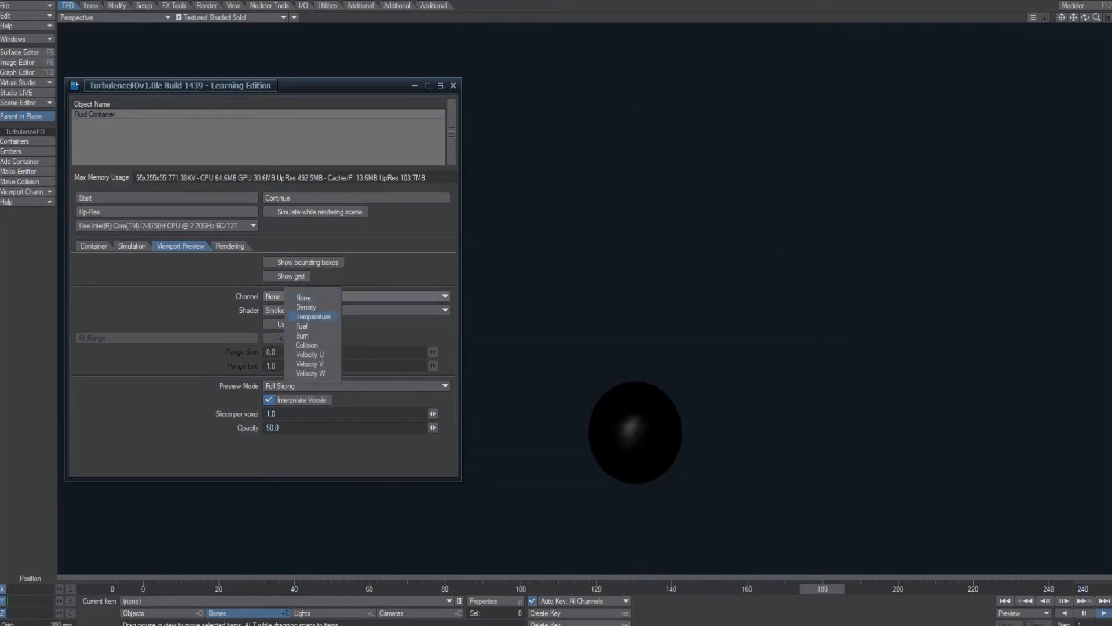
{"action": "left_click", "coordinate": [311, 373]}
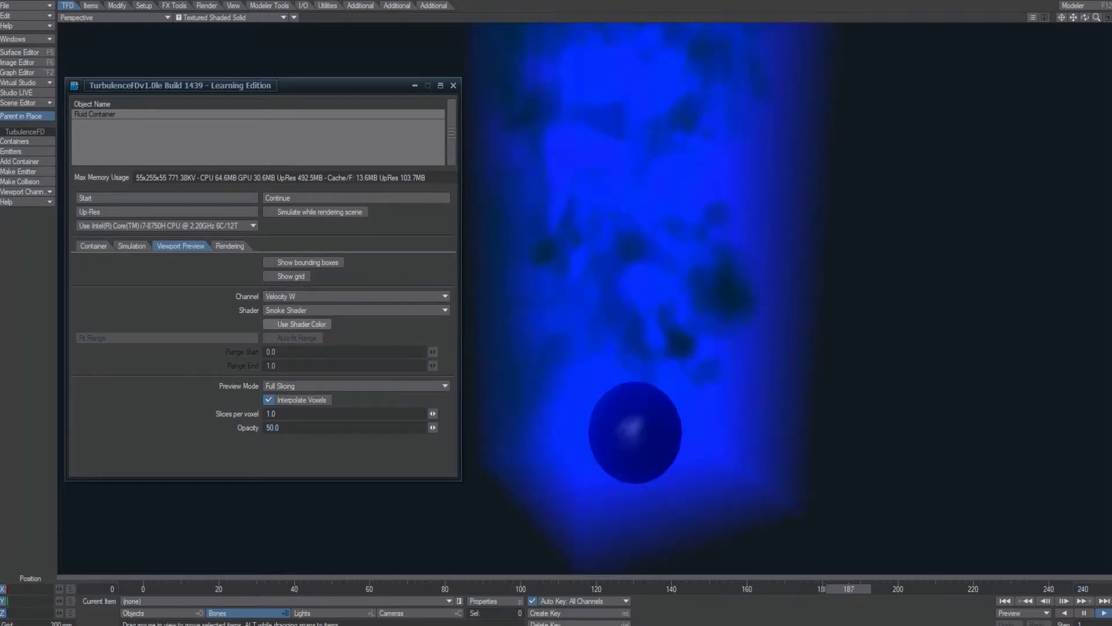
Turn Use Shader Color back on and preview the Velocity V channel with the Fire Shader
{"action": "left_click", "coordinate": [296, 310]}
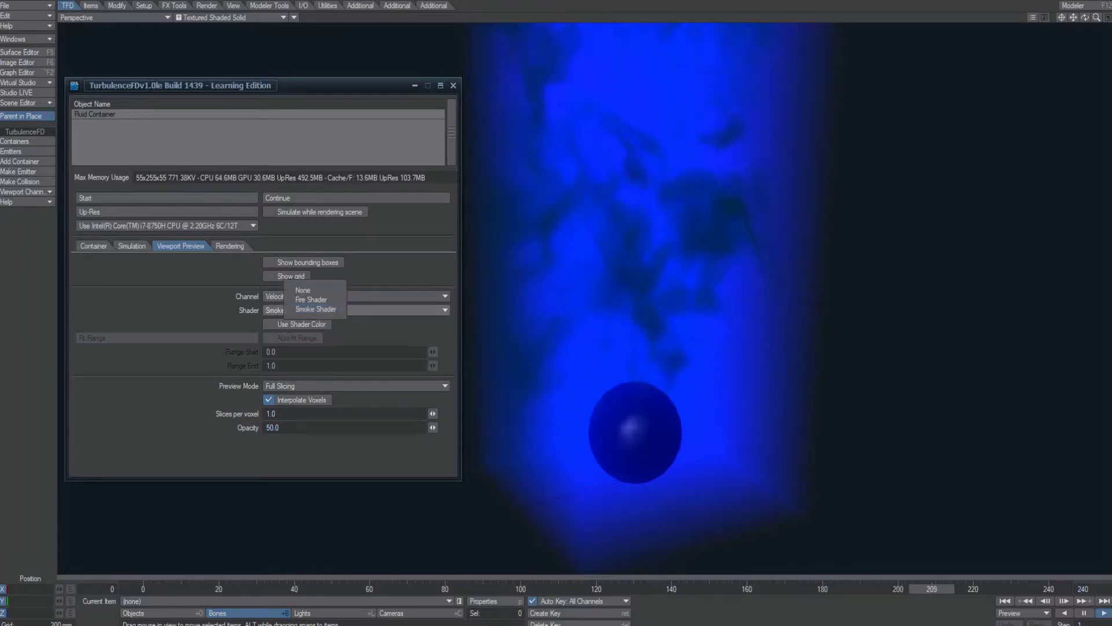
{"action": "left_click", "coordinate": [316, 309]}
{"action": "left_click", "coordinate": [297, 323]}
{"action": "left_click", "coordinate": [313, 310]}
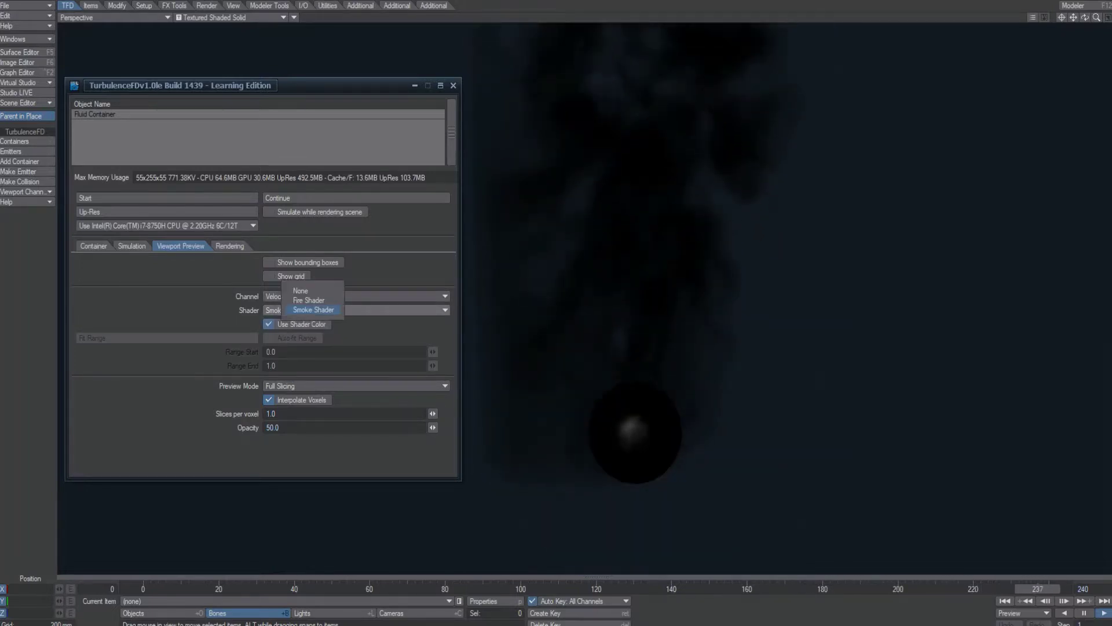
{"action": "left_click", "coordinate": [309, 300]}
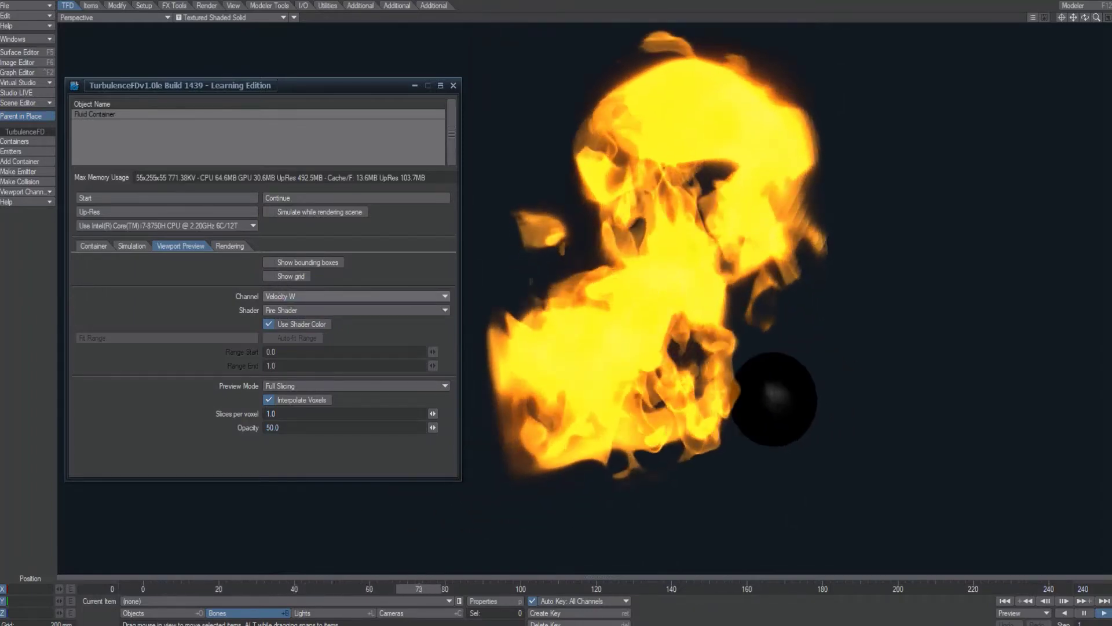
{"action": "left_click", "coordinate": [307, 297]}
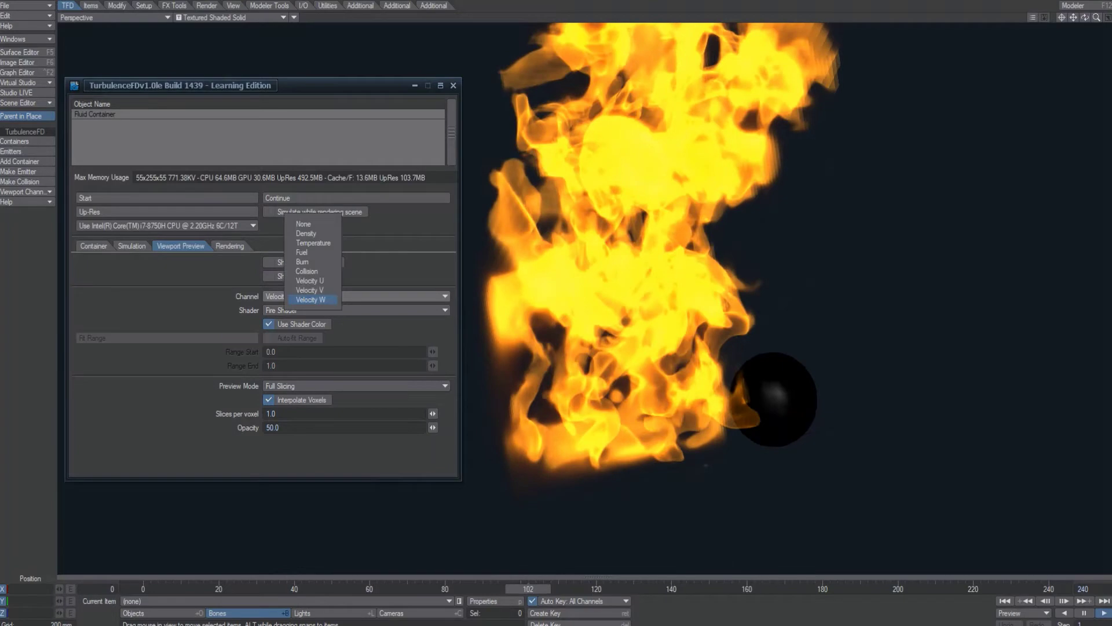
{"action": "left_click", "coordinate": [309, 289]}
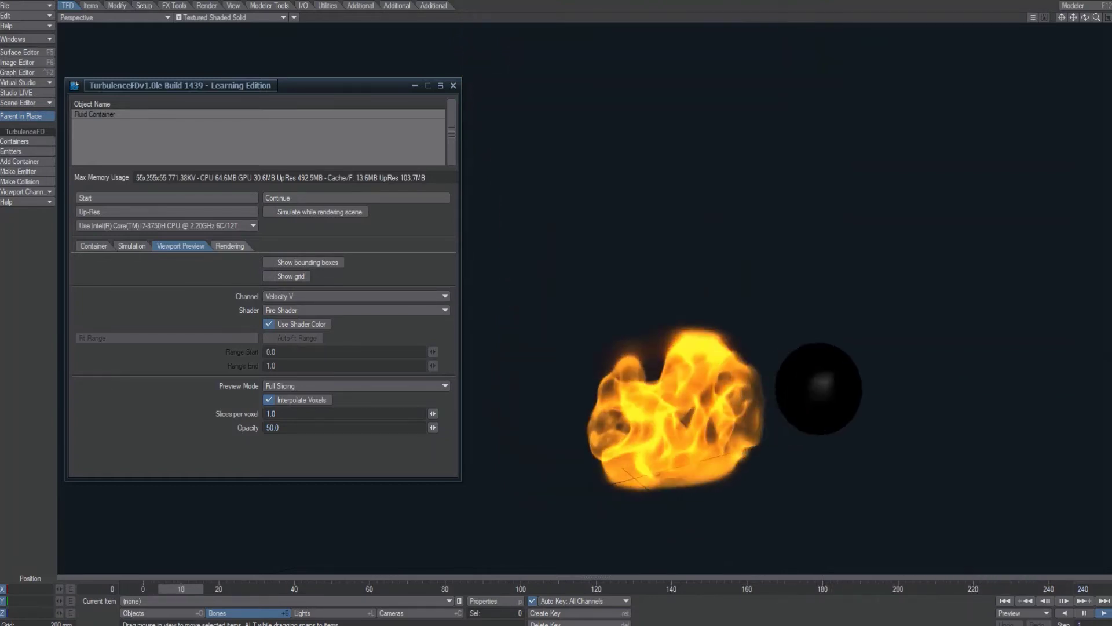
Lower the fire shader's High Temp. to 2110 in its color and opacity settings
{"action": "left_click", "coordinate": [229, 245]}
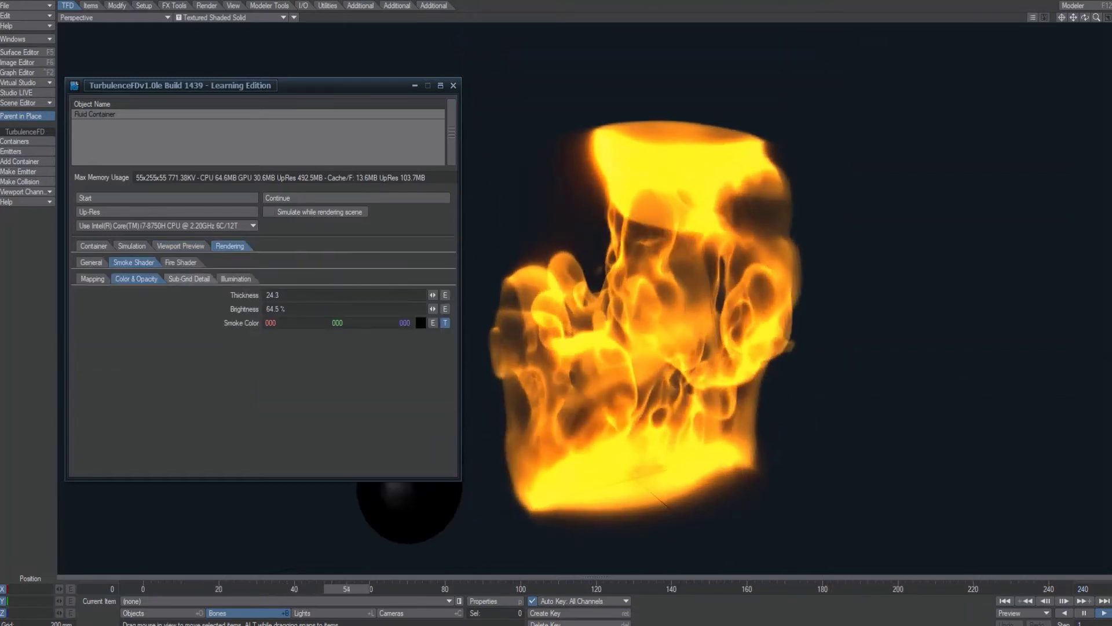
{"action": "left_click", "coordinate": [92, 279]}
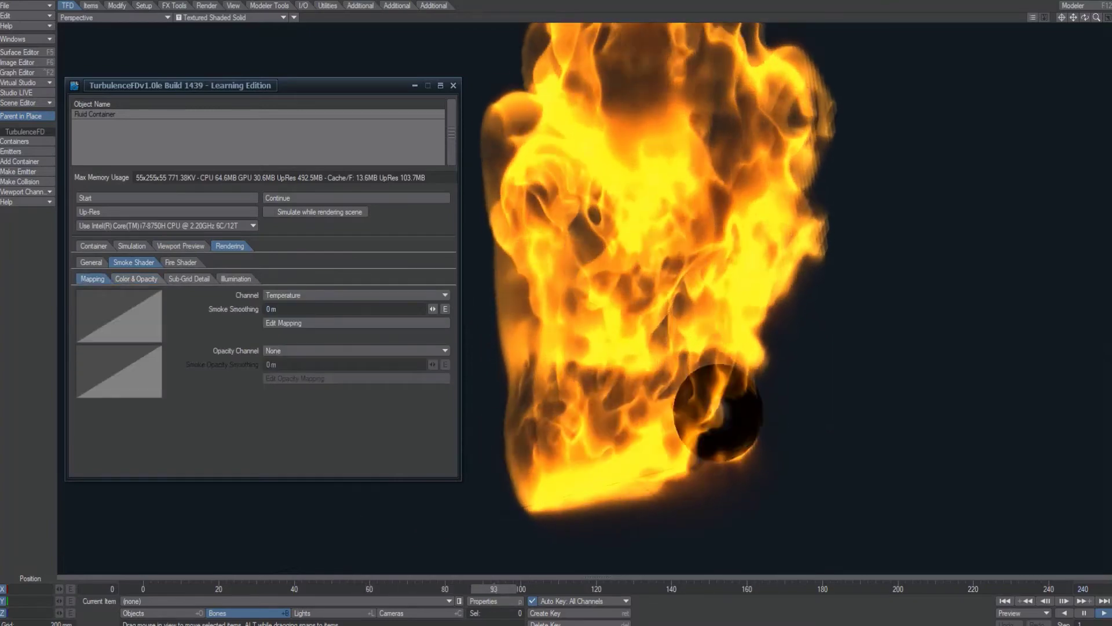
{"action": "left_click", "coordinate": [180, 262]}
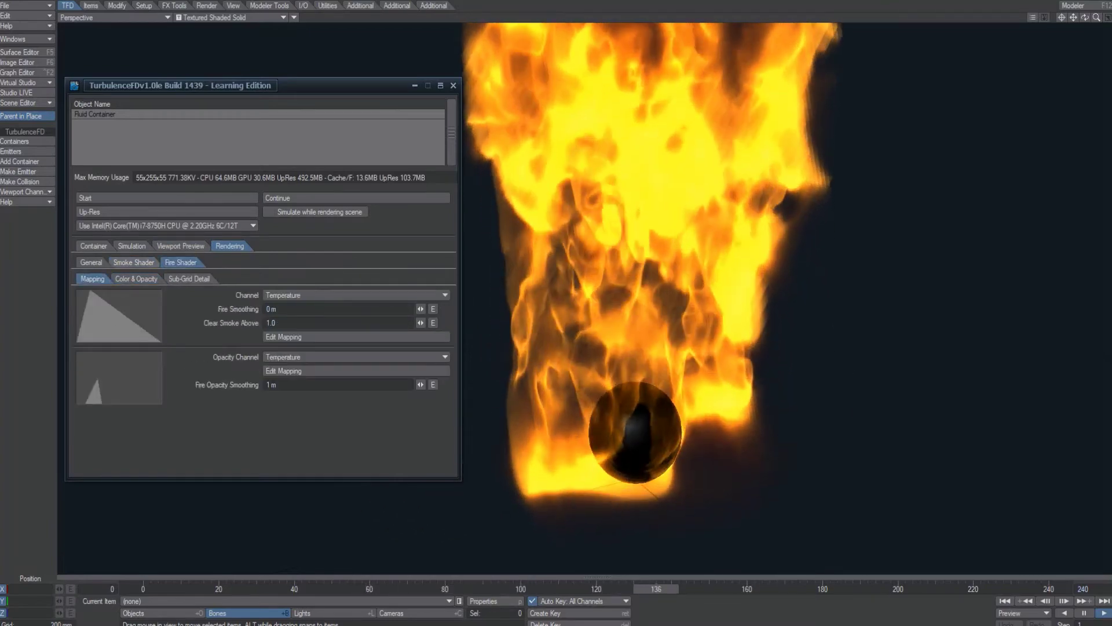
{"action": "left_click", "coordinate": [136, 279]}
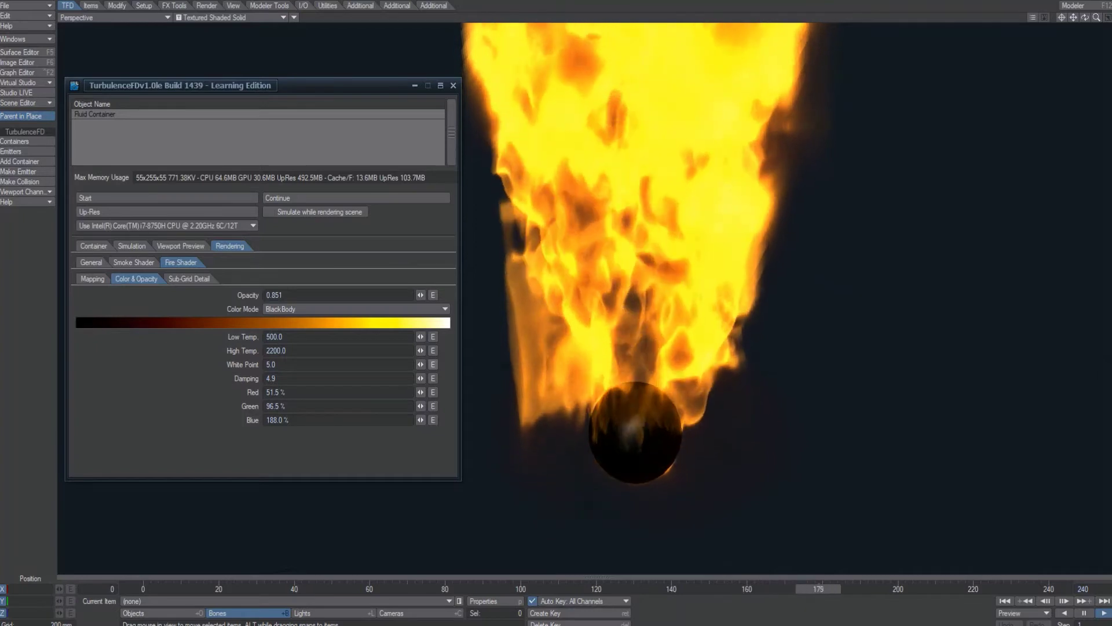
{"action": "left_click_drag", "start_coordinate": [421, 350], "coordinate": [414, 351]}
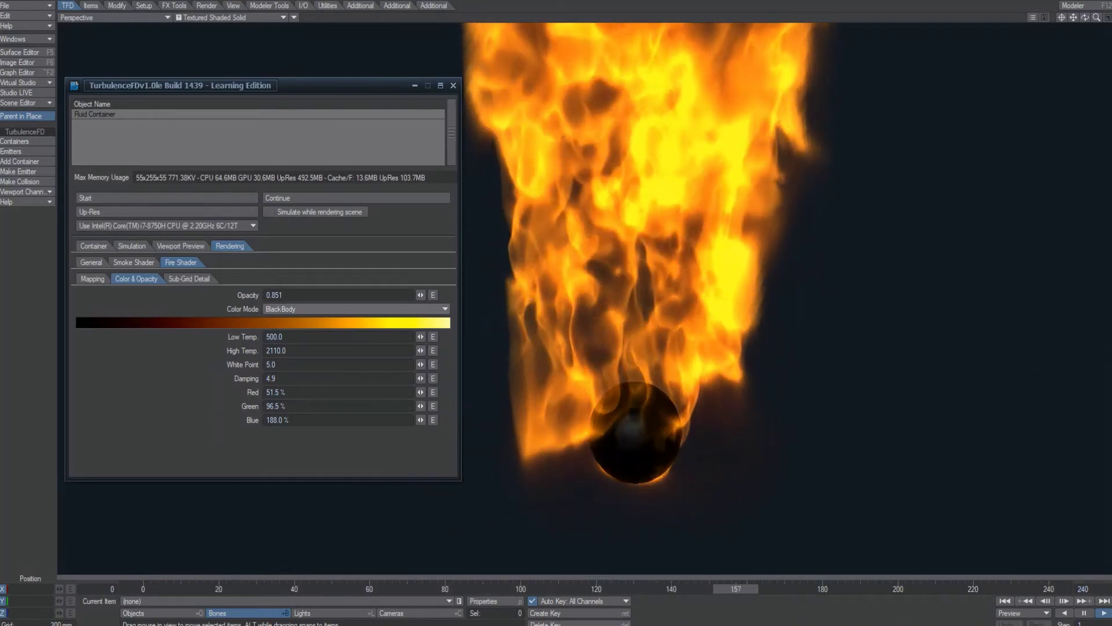
Set the viewport preview channel to Velocity U and the preview shader to Smoke Shader
{"action": "left_click", "coordinate": [180, 246]}
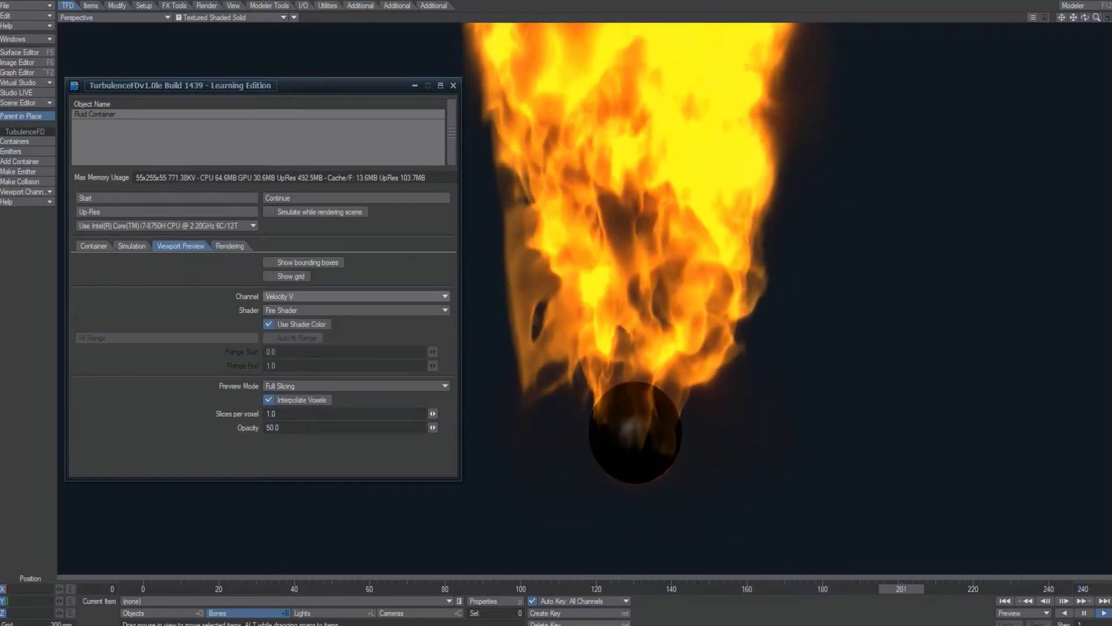
{"action": "left_click", "coordinate": [293, 296]}
{"action": "left_click", "coordinate": [289, 286]}
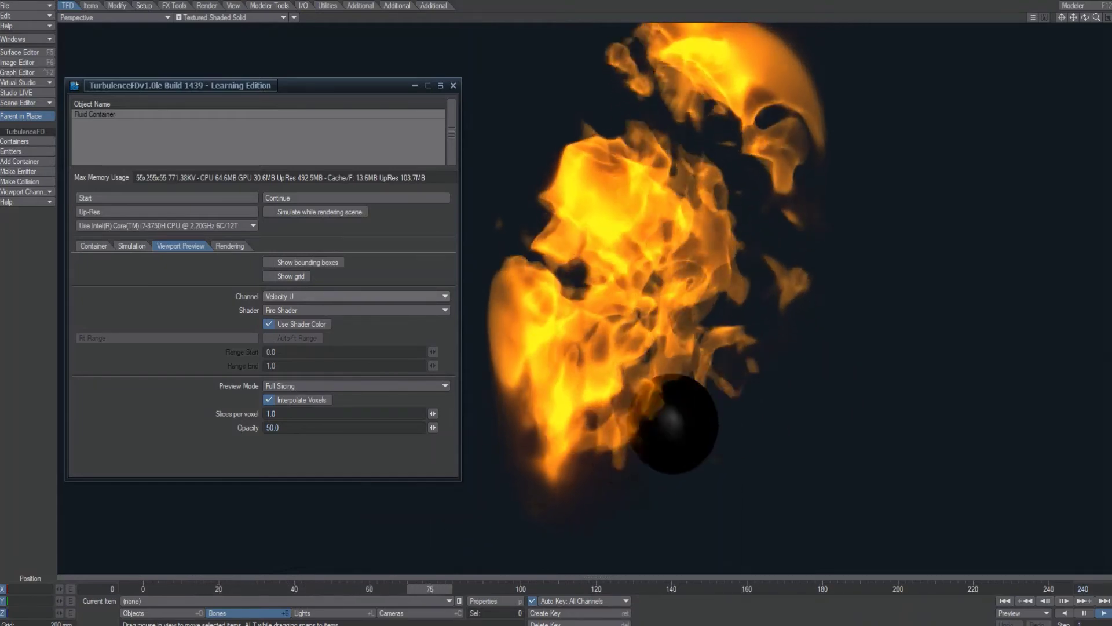
{"action": "left_click", "coordinate": [290, 310]}
{"action": "left_click", "coordinate": [287, 322]}
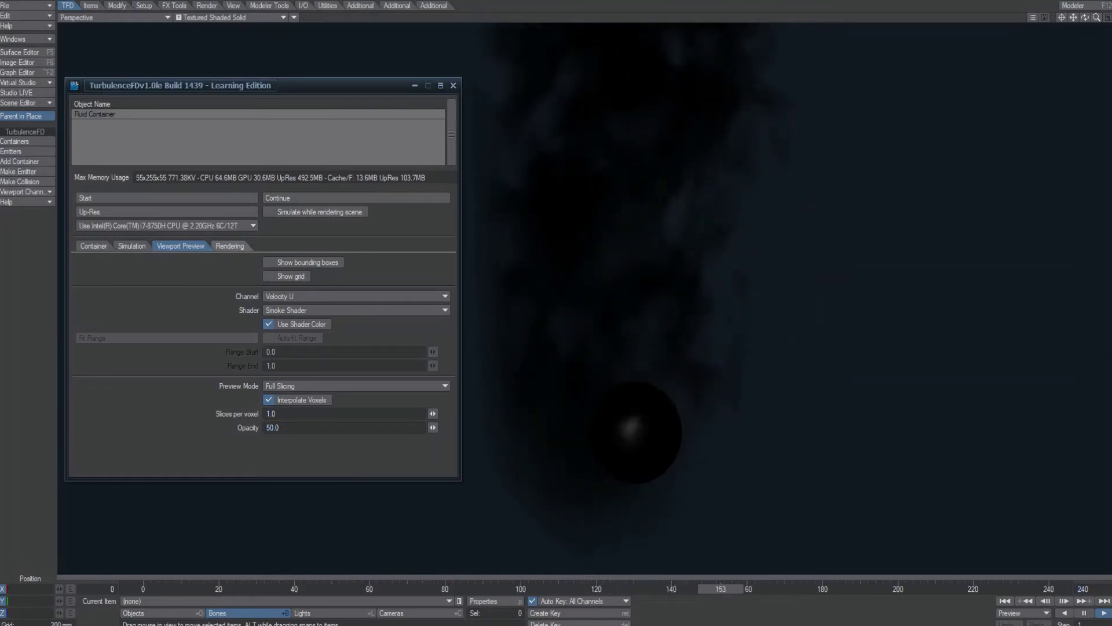
Set the smoke shader's color to white (255, 255, 255) and raise its brightness to 100%
{"action": "left_click", "coordinate": [230, 245]}
{"action": "left_click", "coordinate": [92, 279]}
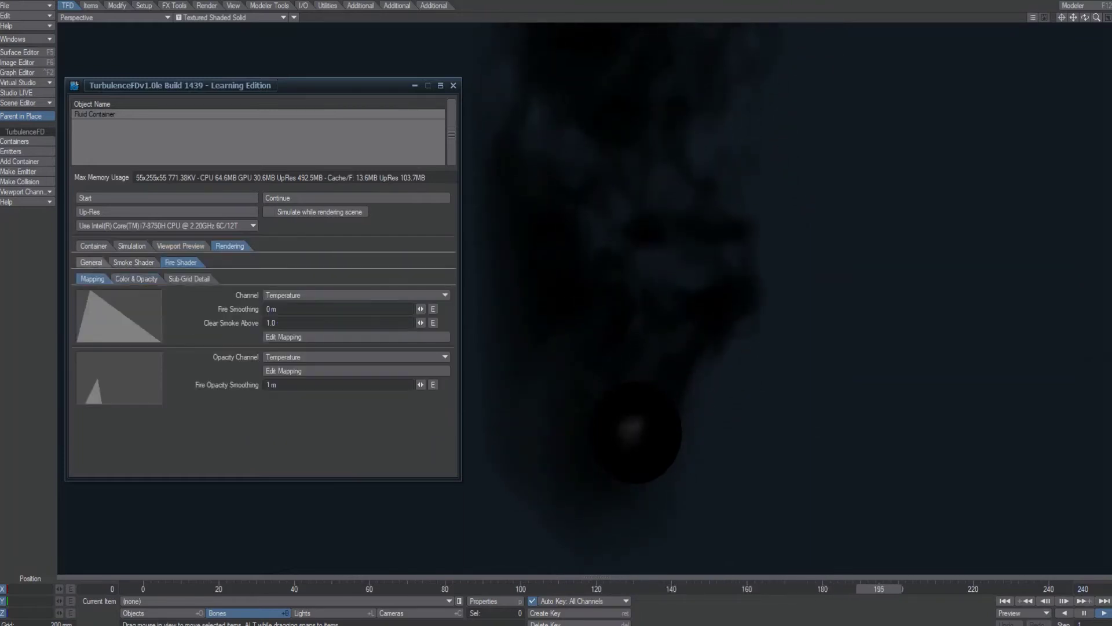
{"action": "left_click", "coordinate": [133, 262]}
{"action": "left_click", "coordinate": [136, 278]}
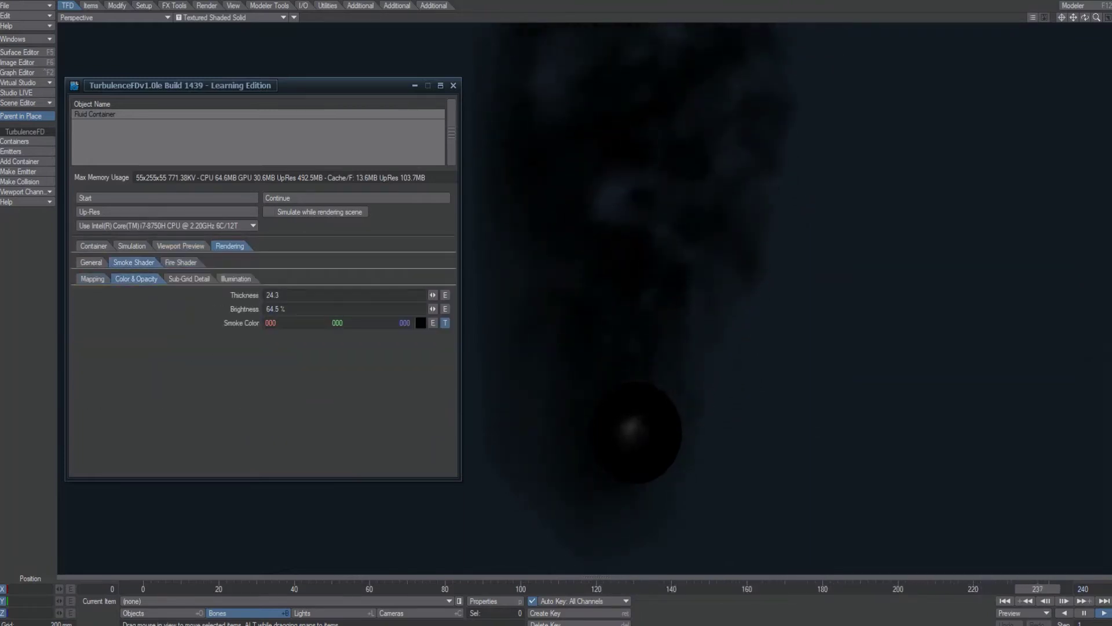
{"action": "left_click", "coordinate": [421, 323]}
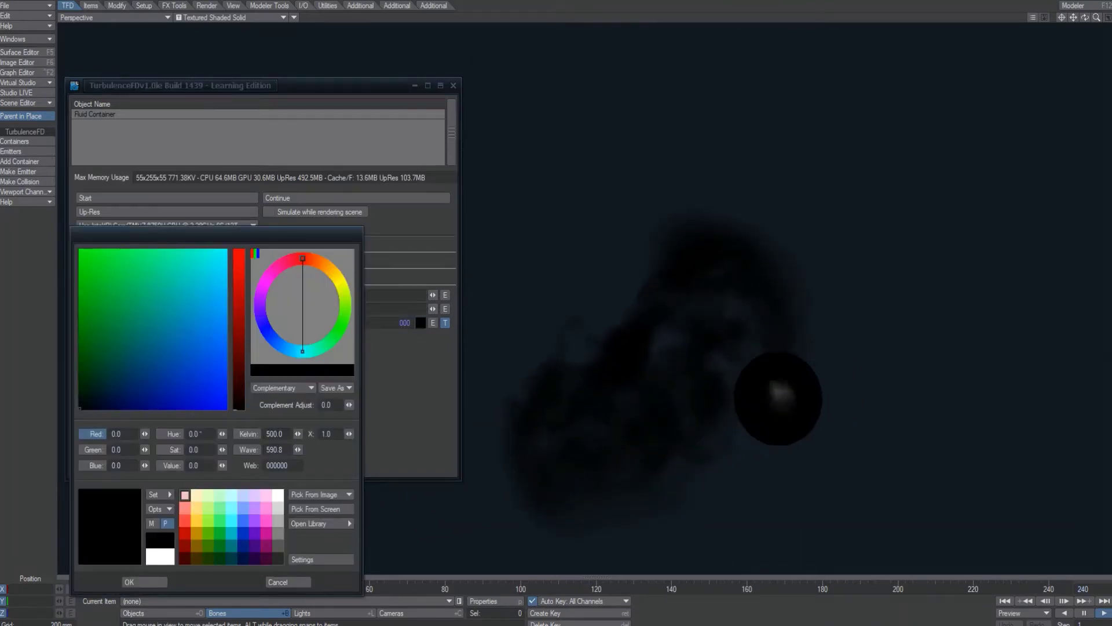
{"action": "left_click", "coordinate": [160, 555]}
{"action": "left_click", "coordinate": [144, 582]}
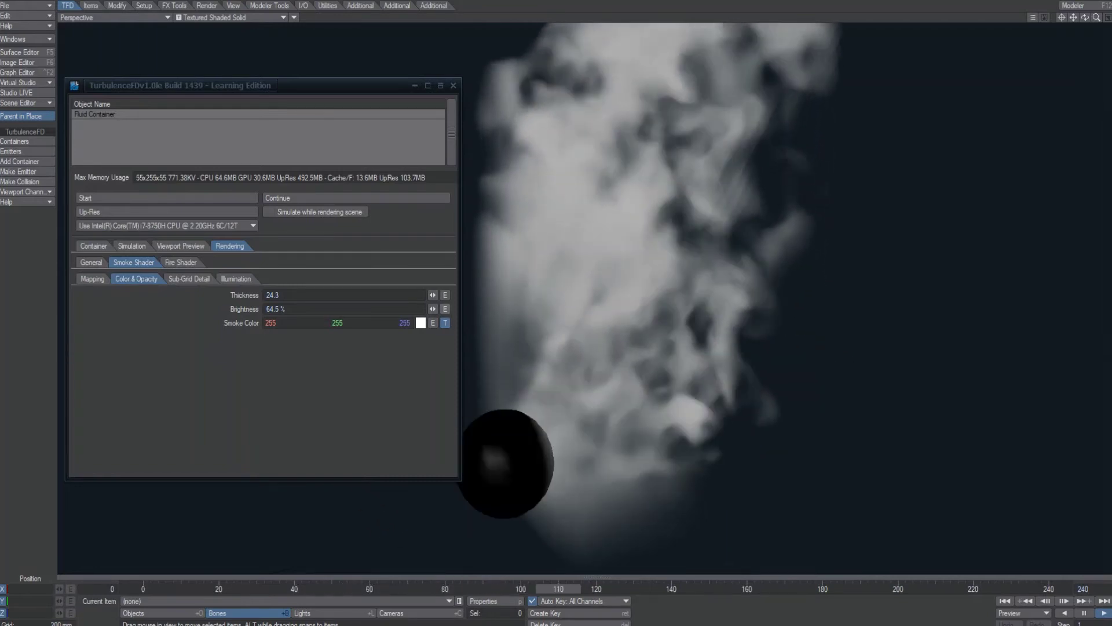
{"action": "left_click_drag", "start_coordinate": [433, 309], "coordinate": [474, 309]}
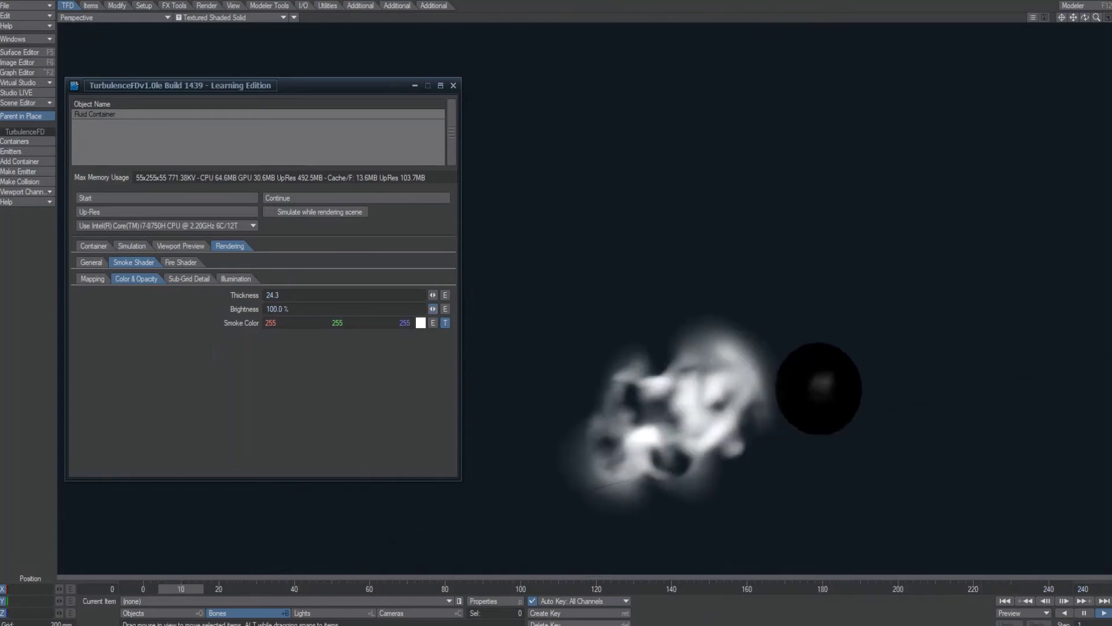
Cycle the viewport preview channel through Collision and Burn to Temperature to compare the white smoke
{"action": "left_click", "coordinate": [181, 246]}
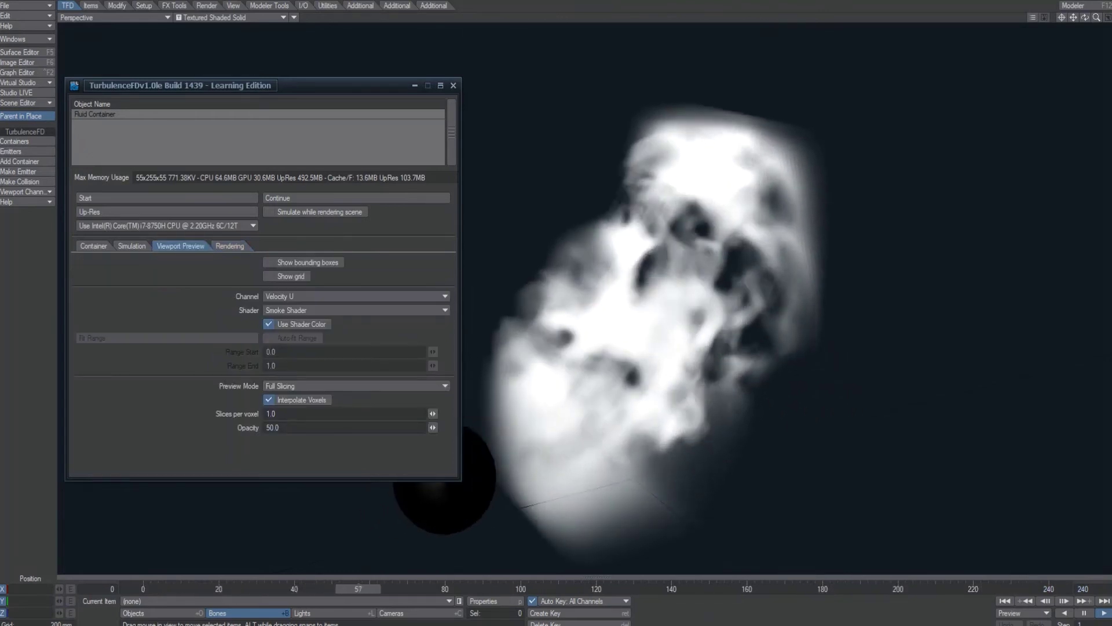
{"action": "left_click", "coordinate": [325, 296]}
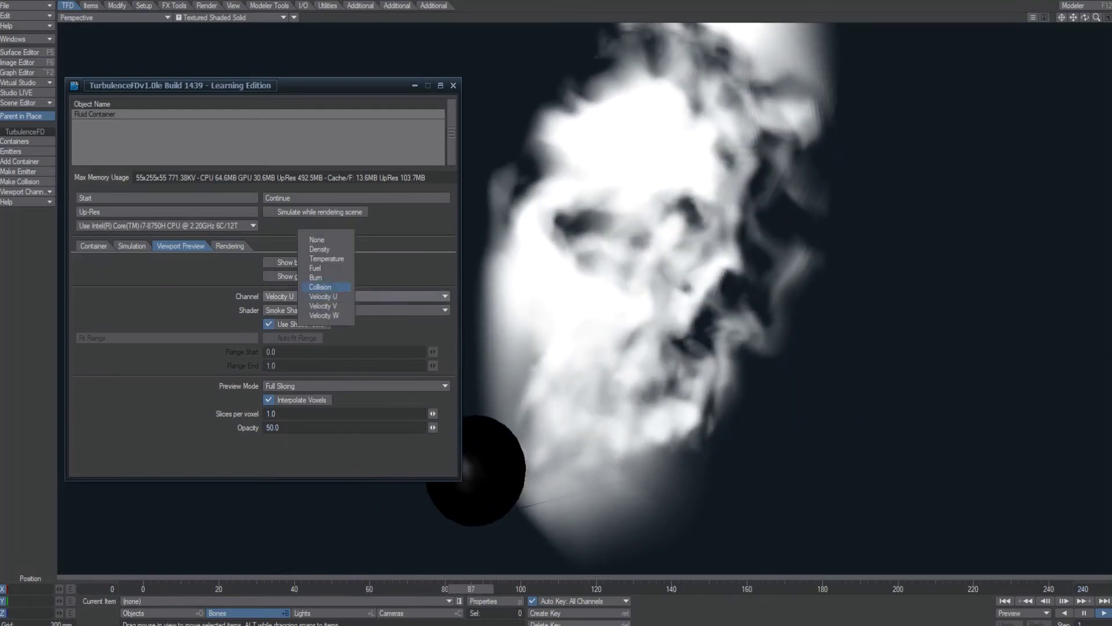
{"action": "left_click", "coordinate": [321, 287]}
{"action": "left_click", "coordinate": [324, 296]}
{"action": "left_click", "coordinate": [315, 277]}
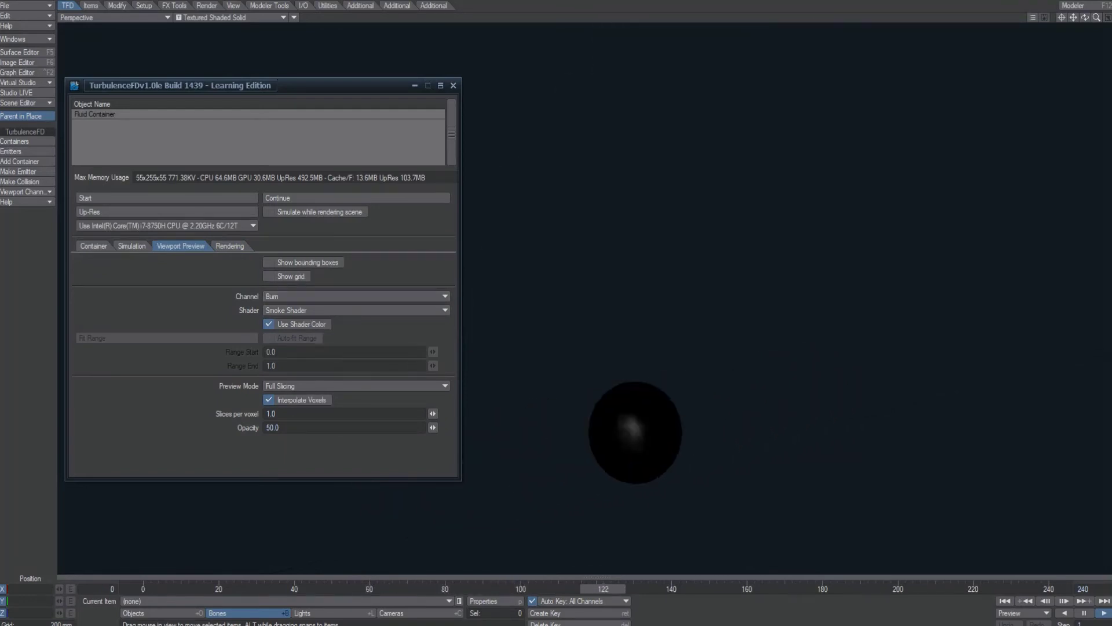
{"action": "left_click", "coordinate": [328, 296]}
{"action": "left_click", "coordinate": [328, 285]}
{"action": "left_click", "coordinate": [332, 296]}
{"action": "left_click", "coordinate": [332, 285]}
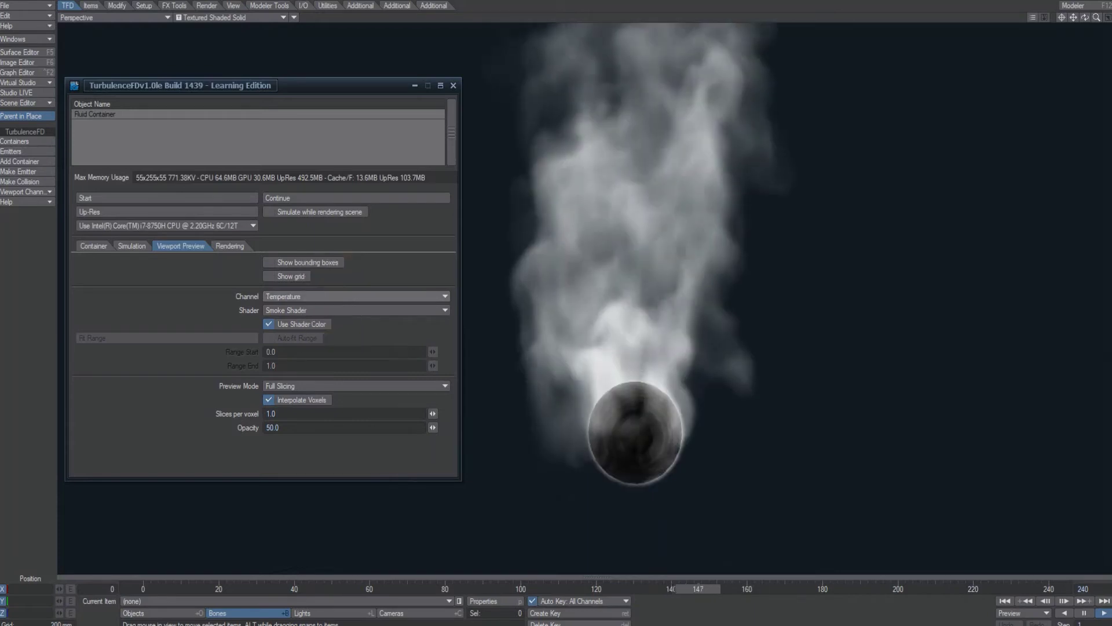
Switch the preview channel through None and Velocity W to Velocity V, and rewind the playback to the start
{"action": "left_click", "coordinate": [325, 296]}
{"action": "left_click", "coordinate": [327, 270]}
{"action": "left_click", "coordinate": [324, 296]}
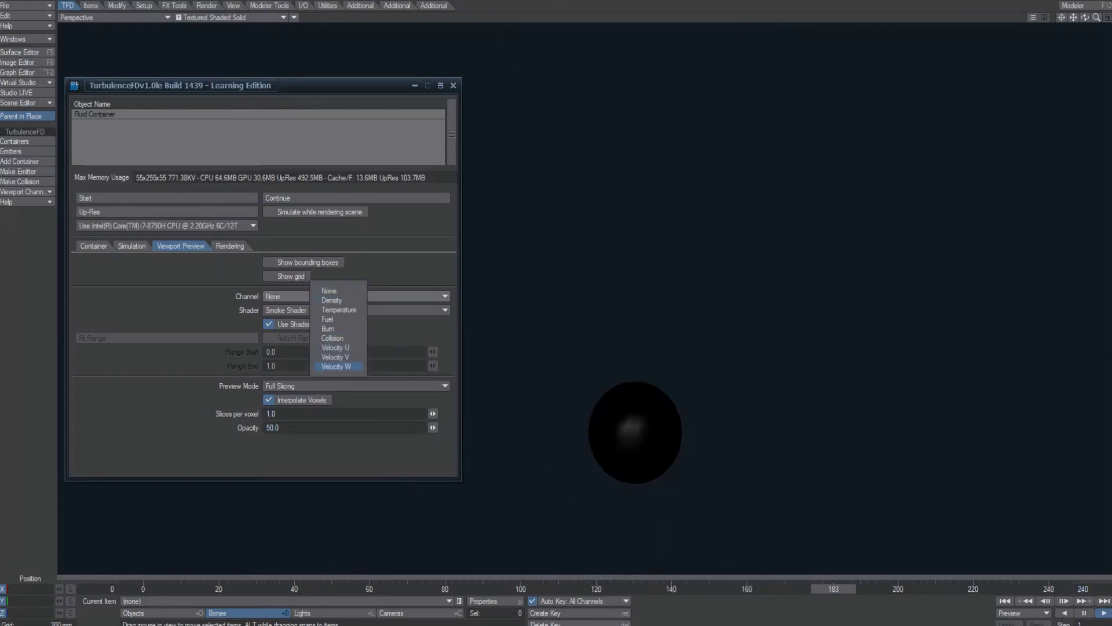
{"action": "left_click", "coordinate": [336, 366]}
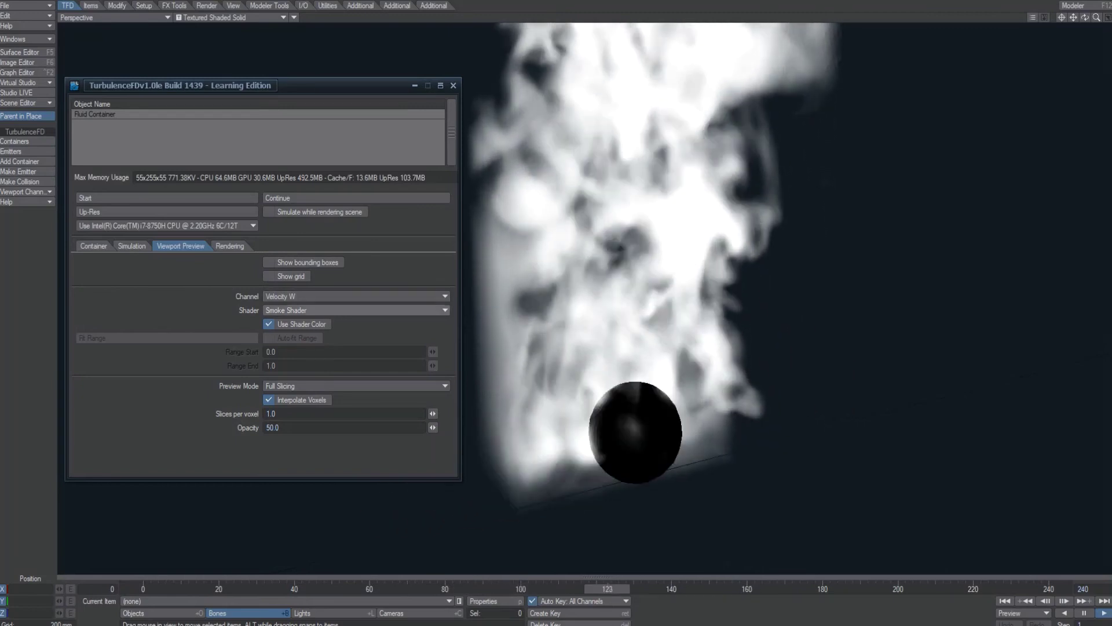
{"action": "left_click", "coordinate": [357, 296]}
{"action": "left_click", "coordinate": [368, 287]}
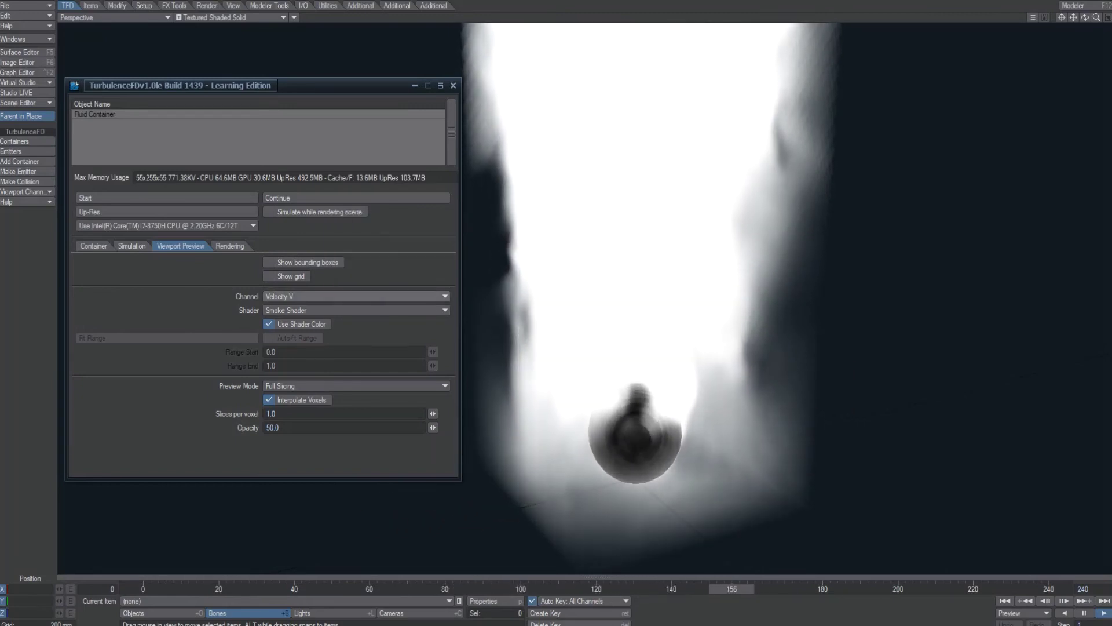
{"action": "left_click_drag", "start_coordinate": [323, 588], "coordinate": [144, 589]}
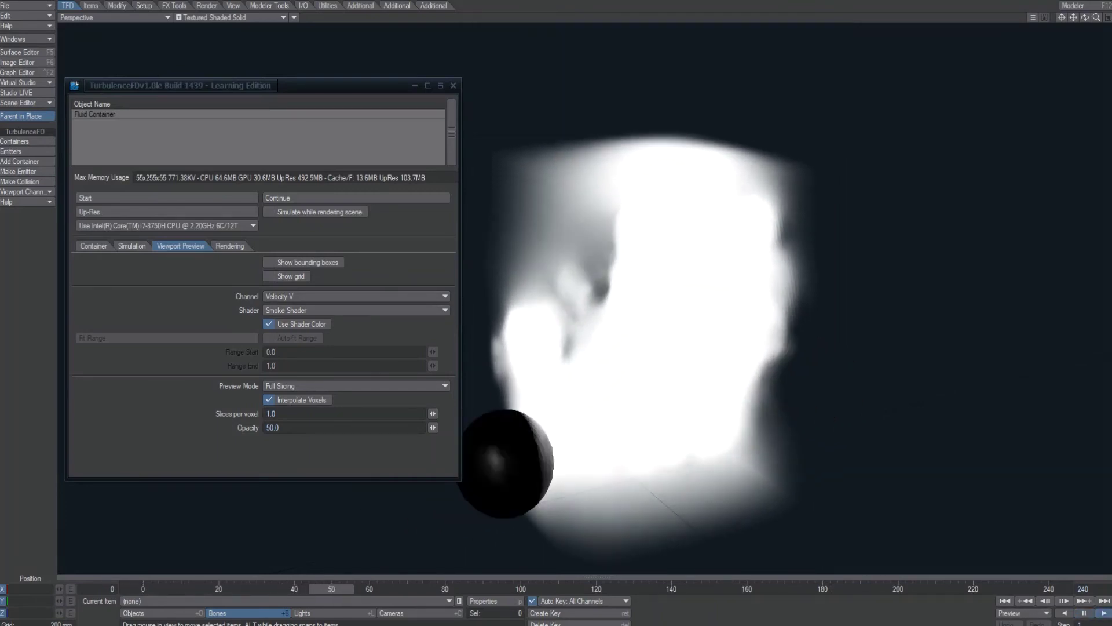
Switch the viewport preview channel to Velocity U and then to Temperature while the smoke simulation plays
{"action": "left_click", "coordinate": [376, 297]}
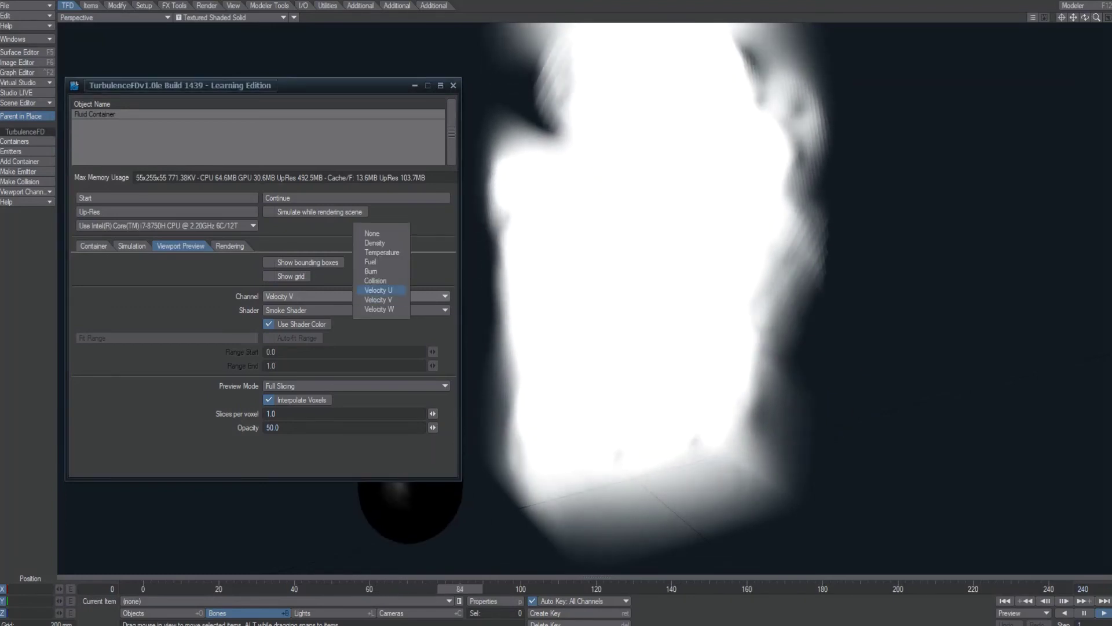
{"action": "left_click", "coordinate": [377, 290]}
{"action": "left_click", "coordinate": [377, 295]}
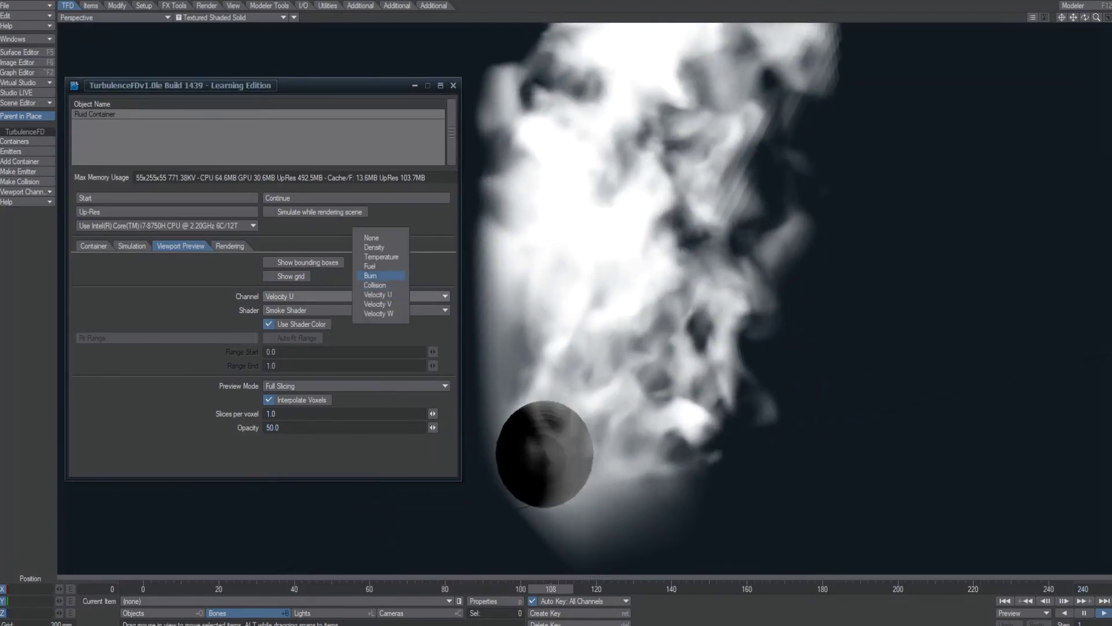
{"action": "left_click", "coordinate": [381, 257]}
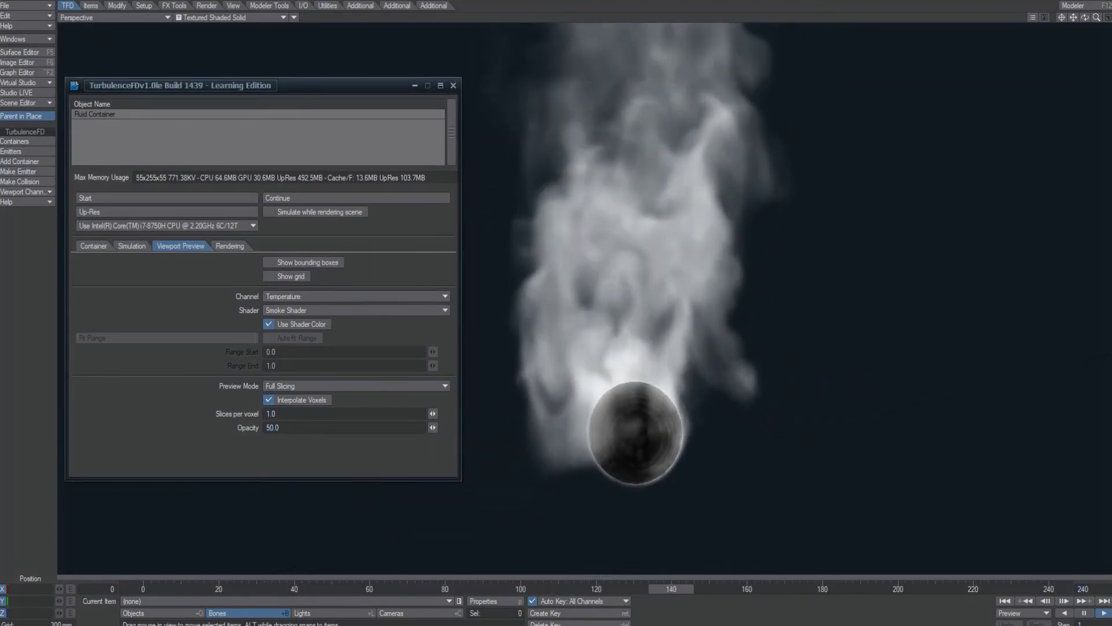
Toggle the preview's shader color option and voxel interpolation off and back on to compare the smoke's look
{"action": "left_click", "coordinate": [269, 324]}
{"action": "left_click", "coordinate": [269, 324]}
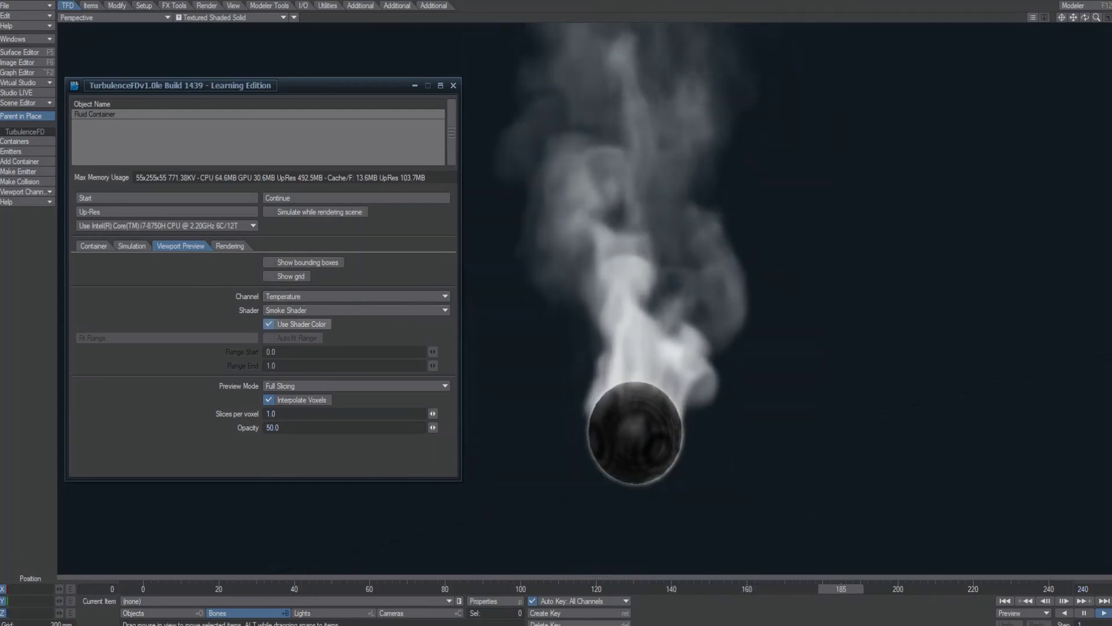
{"action": "left_click", "coordinate": [269, 400]}
{"action": "left_click", "coordinate": [269, 399]}
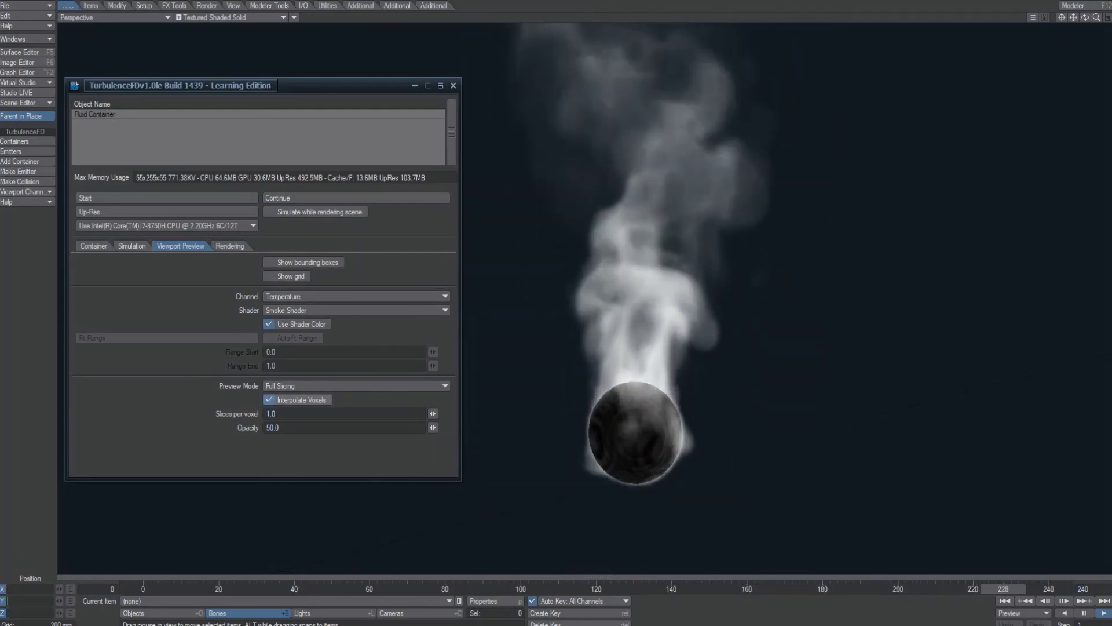
Cycle the preview mode through None and Full Slicing to Single Slice to compare how the smoke is drawn
{"action": "left_click", "coordinate": [307, 386]}
{"action": "left_click", "coordinate": [300, 379]}
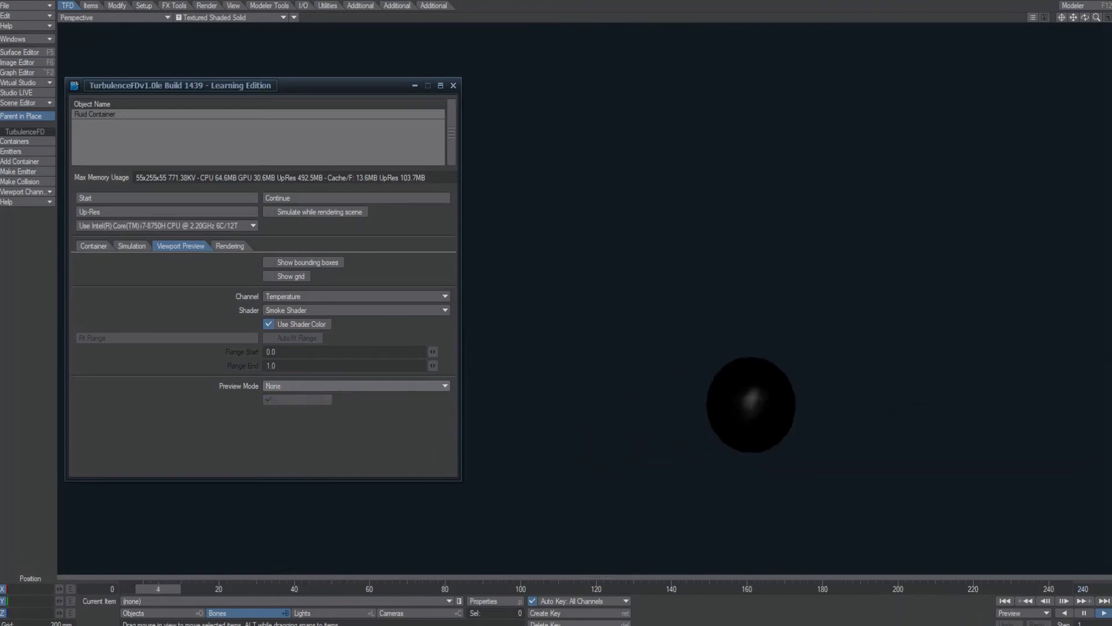
{"action": "left_click", "coordinate": [273, 386]}
{"action": "left_click", "coordinate": [309, 399]}
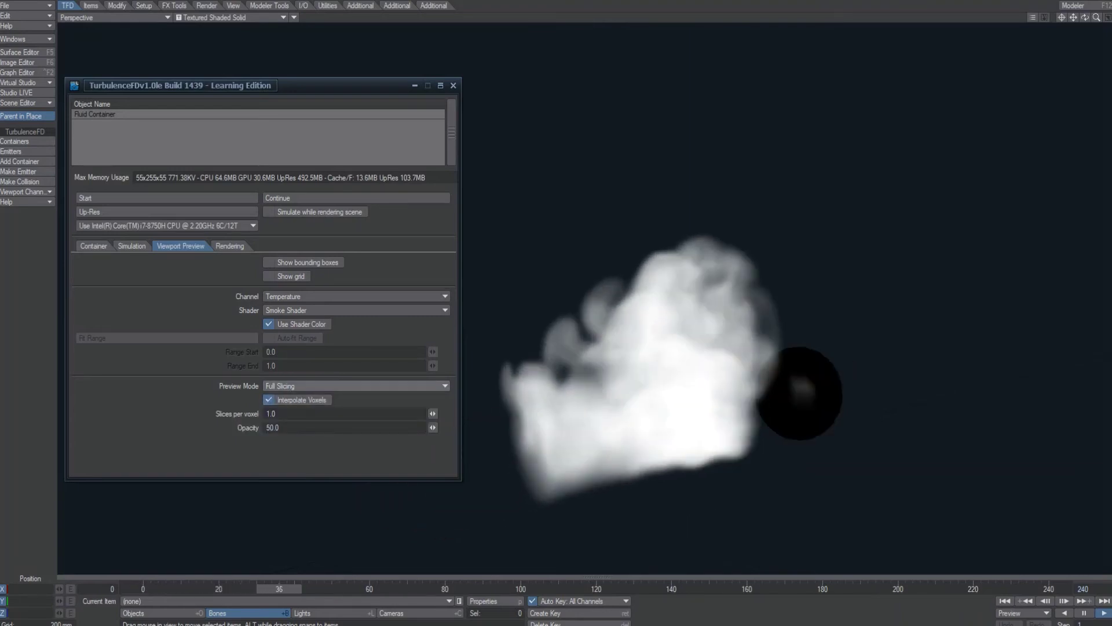
{"action": "left_click", "coordinate": [272, 386]}
{"action": "left_click", "coordinate": [310, 408]}
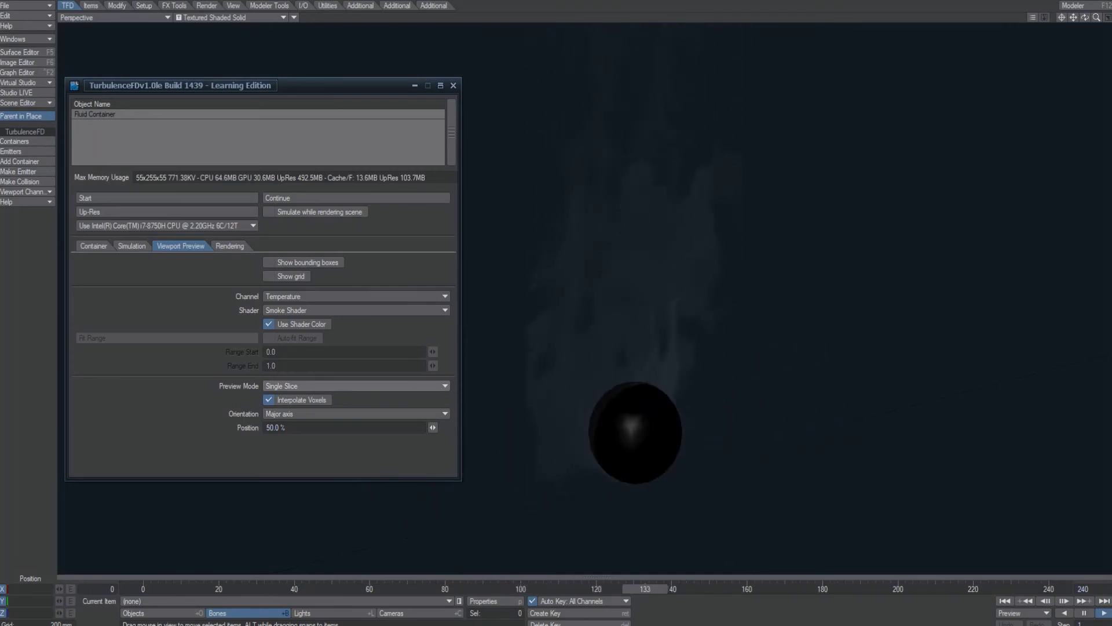
Return the preview mode to Full Slicing and set the preview shader to Fire Shader
{"action": "left_click", "coordinate": [322, 376]}
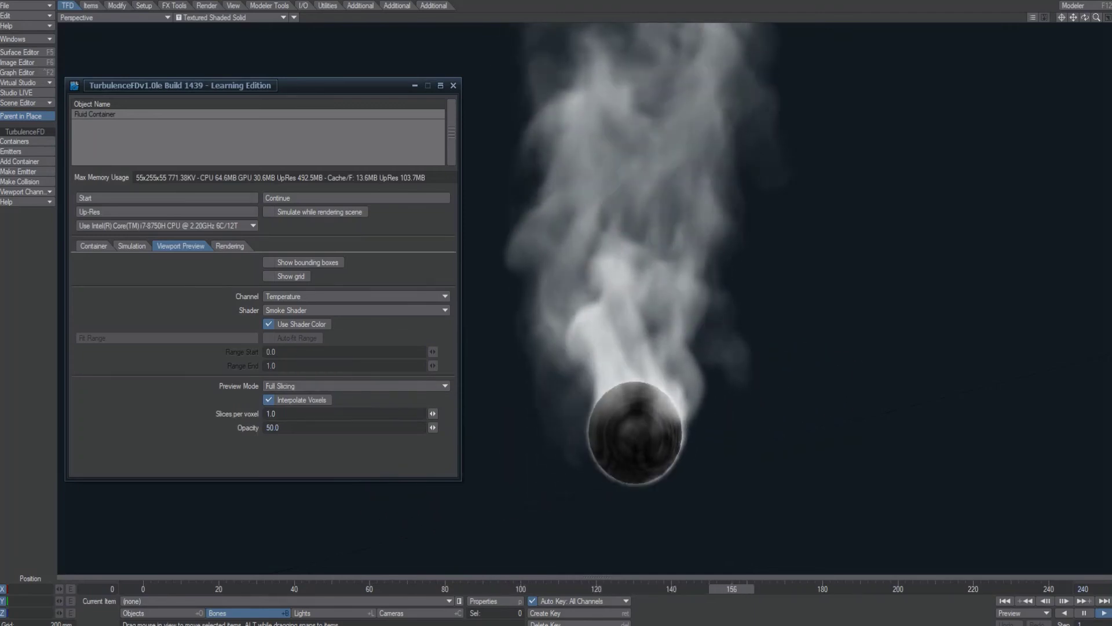
{"action": "left_click", "coordinate": [430, 310]}
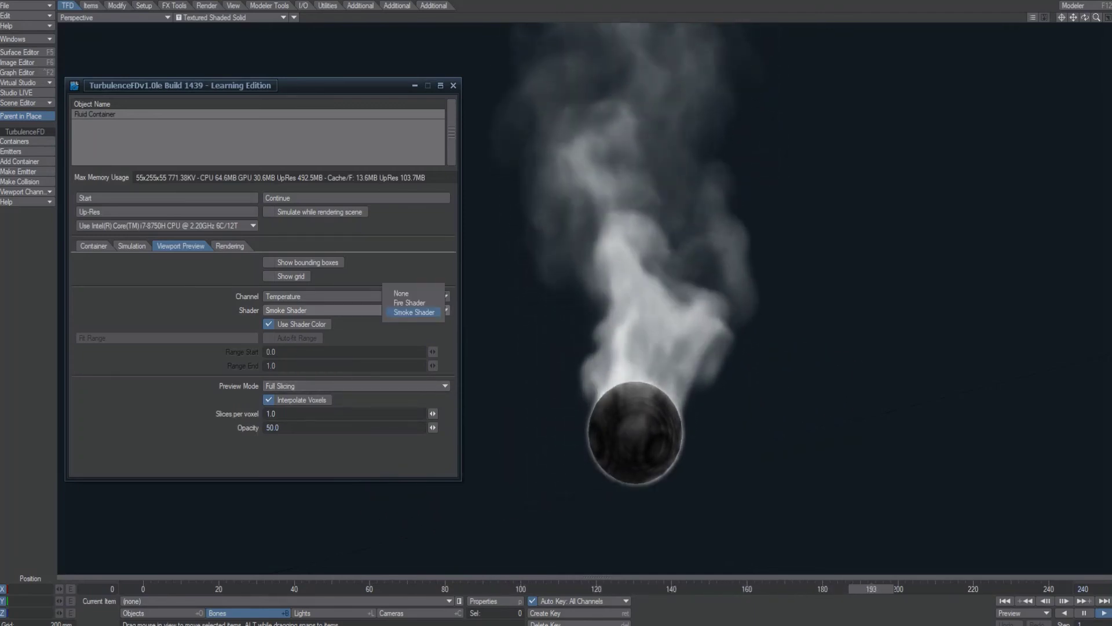
{"action": "left_click", "coordinate": [429, 301]}
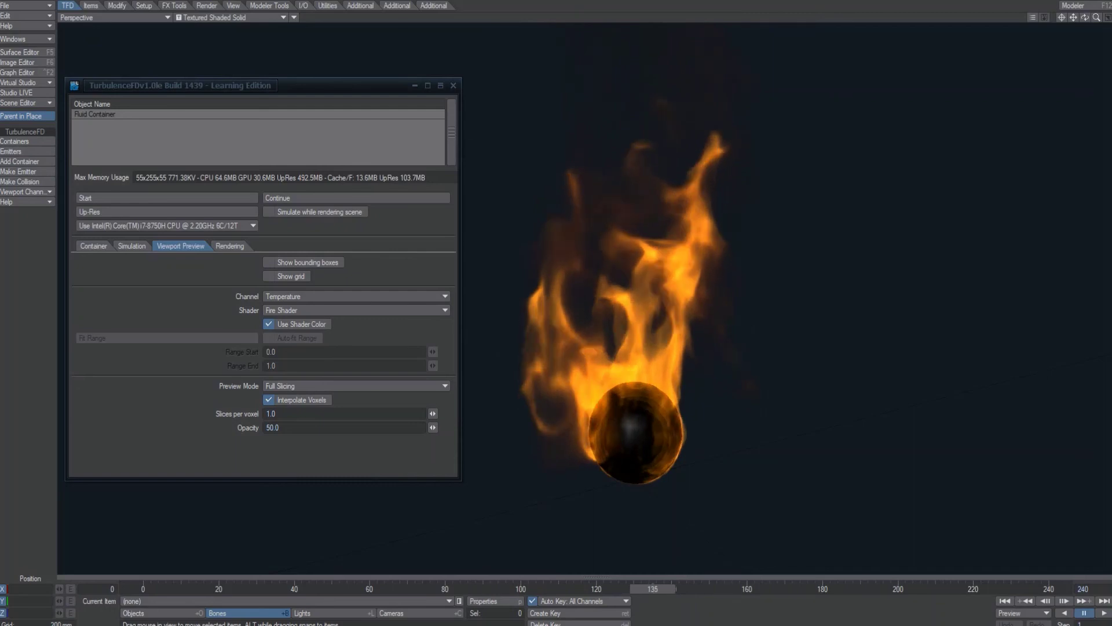
Review the smoke shader's rendering settings for illumination, sub-grid detail, color and opacity, and channel mapping
{"action": "left_click", "coordinate": [229, 245]}
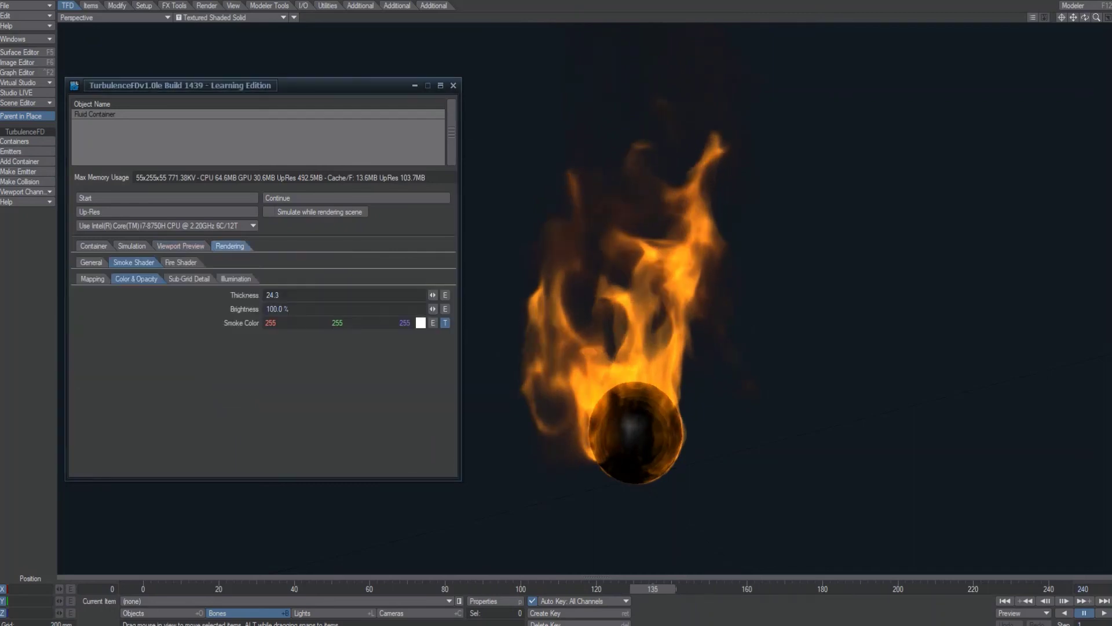
{"action": "left_click", "coordinate": [236, 279]}
{"action": "left_click", "coordinate": [189, 279]}
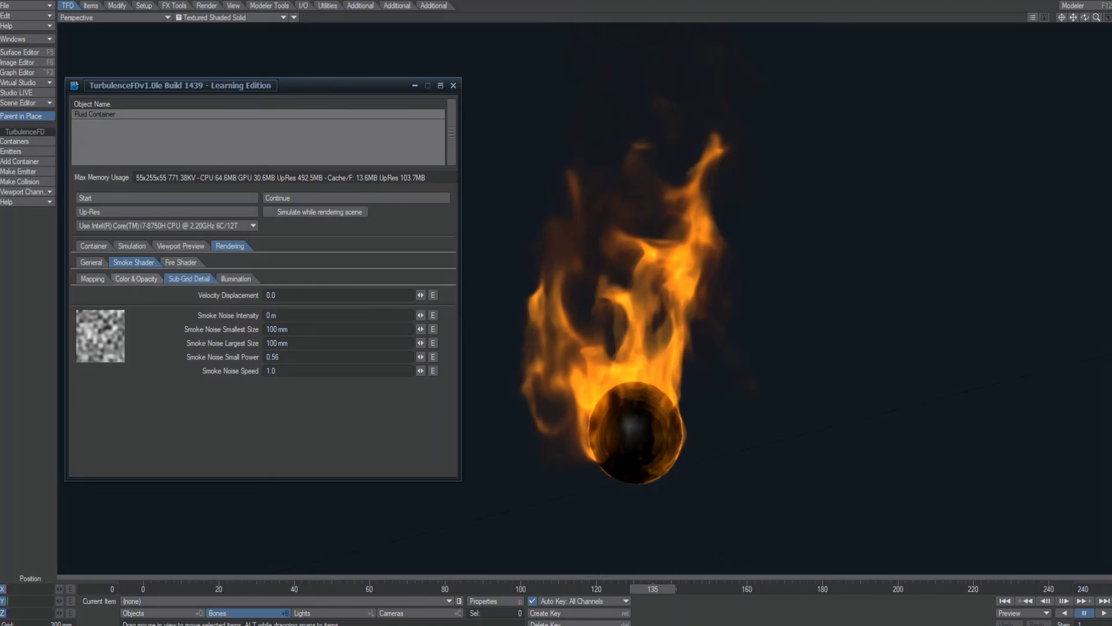
{"action": "left_click", "coordinate": [137, 278]}
{"action": "left_click", "coordinate": [93, 279]}
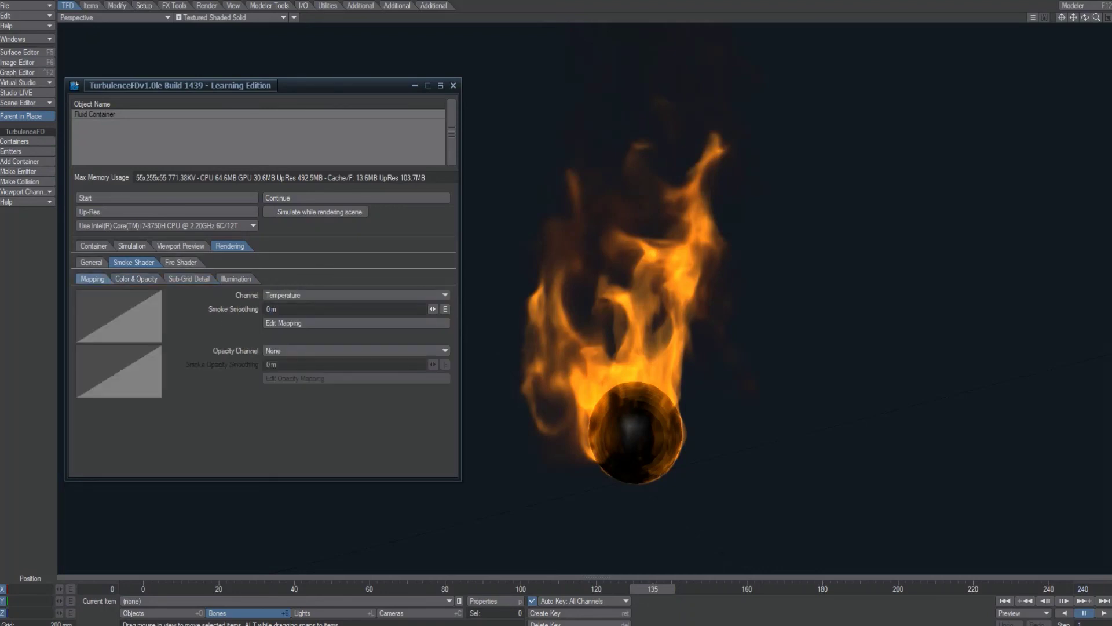